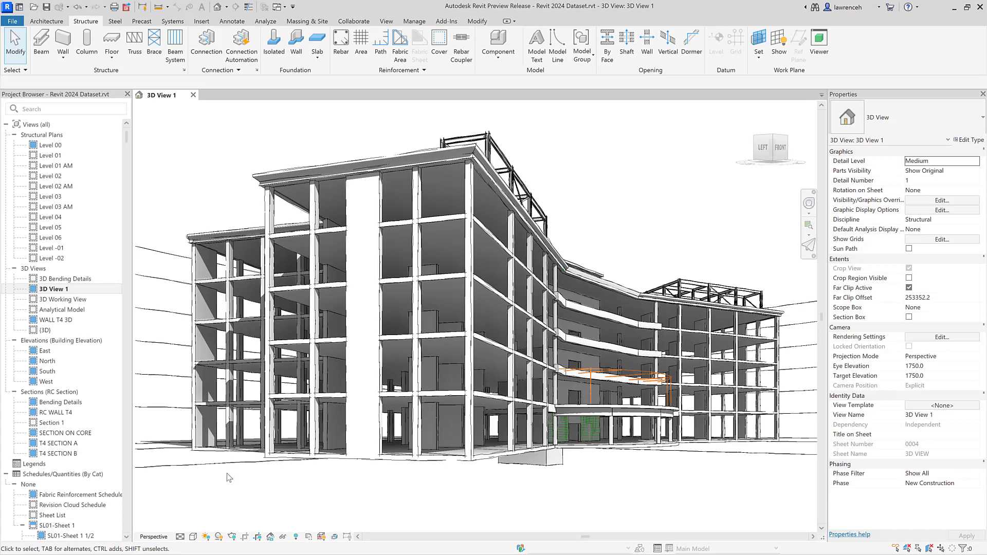
In the Bending Details section, place a bending detail of the shape 99A parapet bar, aligned to the bar and left of the parapet.
double_click(61, 402)
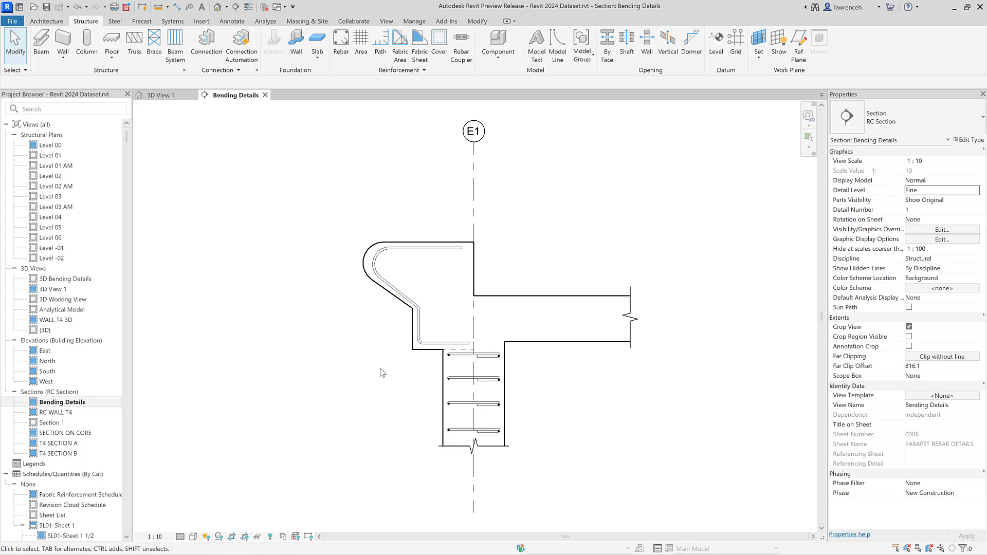
click(425, 349)
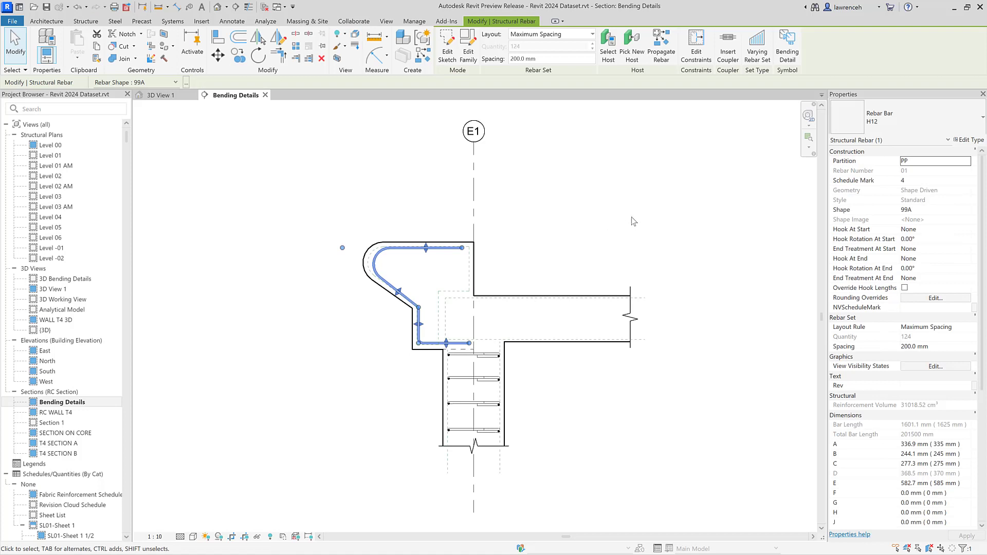
click(785, 61)
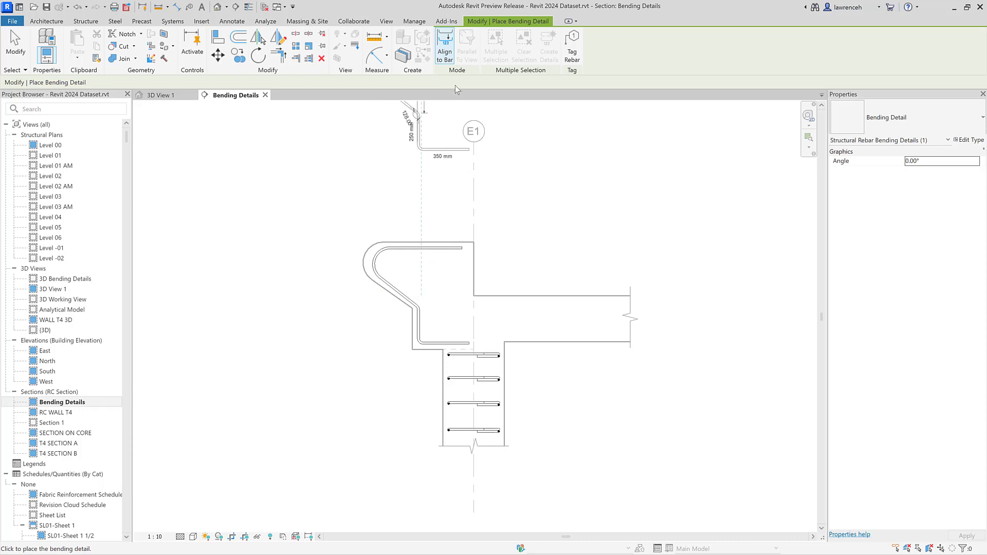
click(446, 52)
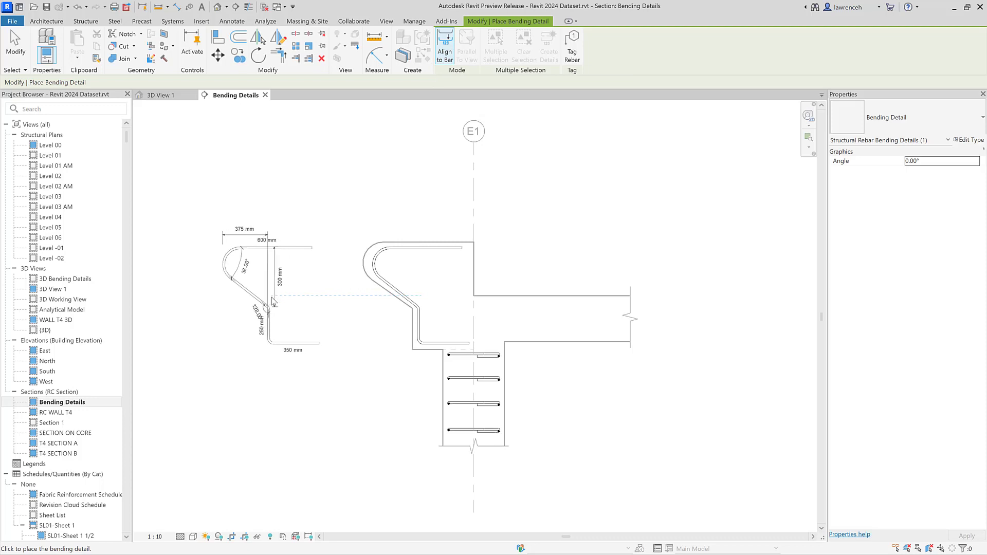
click(272, 297)
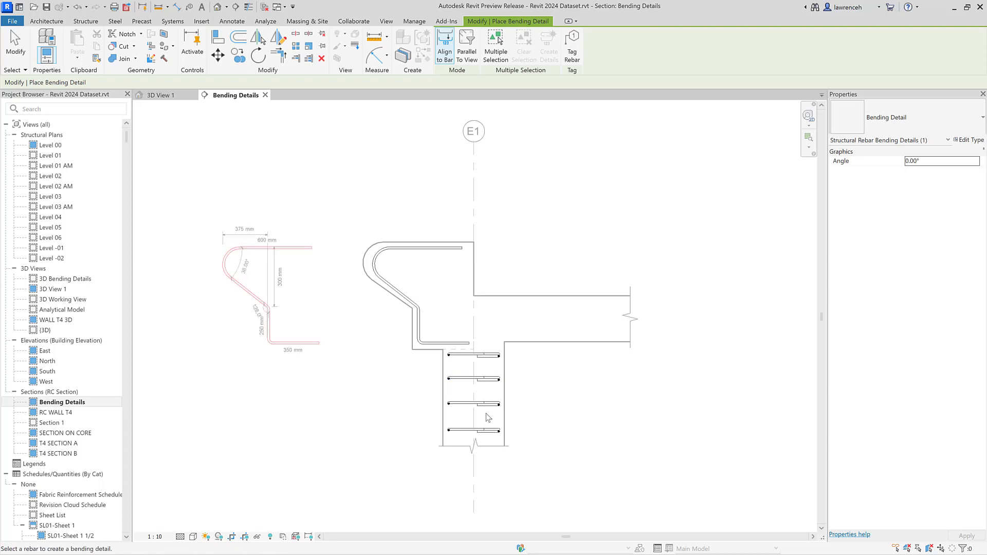
Place a bending detail of the lowest column link below the parapet bar's detail and end the placement.
click(486, 430)
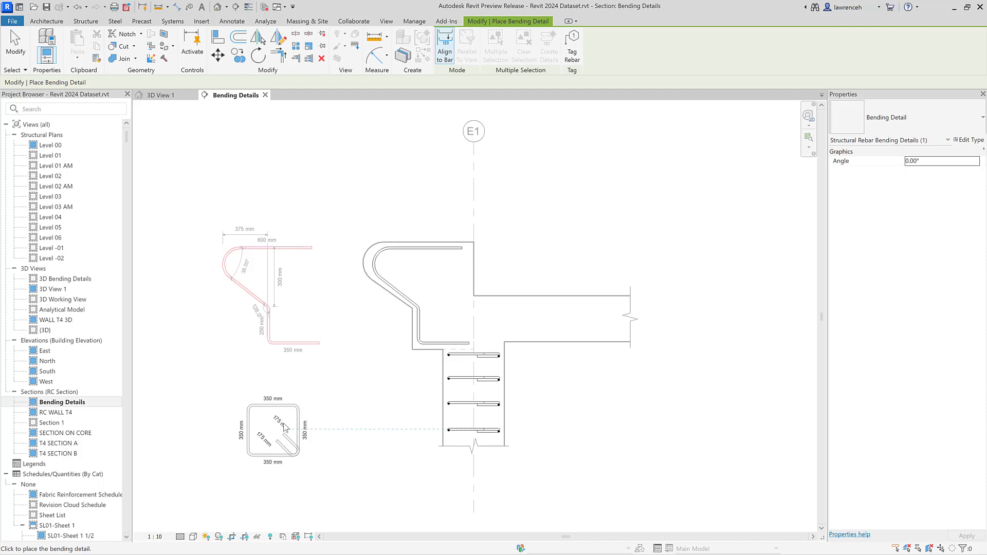
click(284, 427)
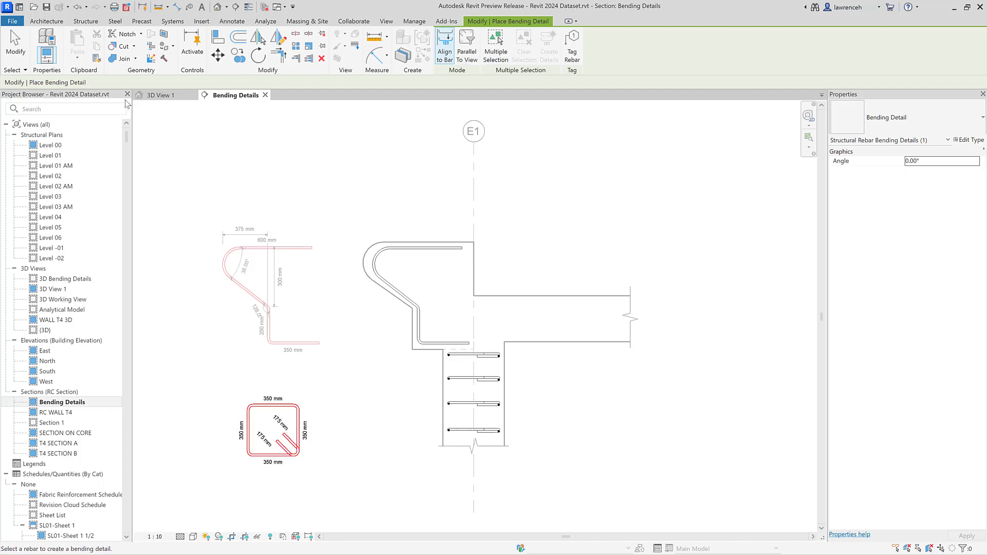
click(16, 44)
click(364, 407)
Change the parapet bar's bending detail to the type Symetri Bending Detail.
scroll(390, 349, up, 5)
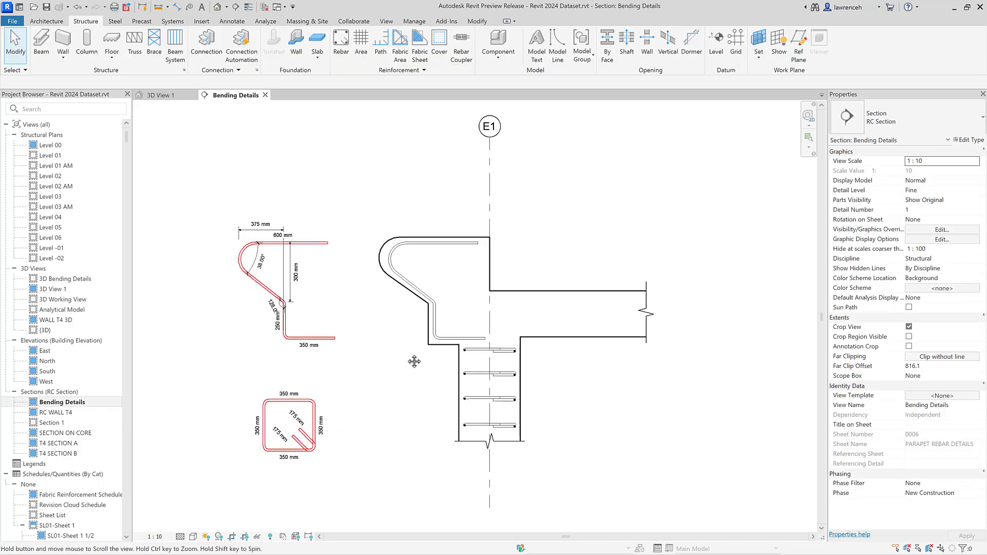
middle_drag(399, 357, 411, 388)
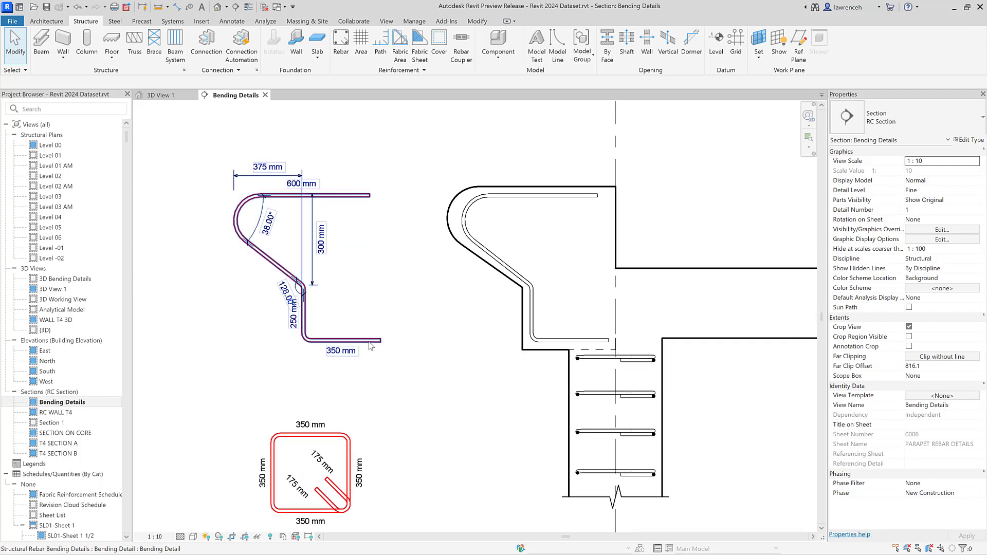
click(311, 292)
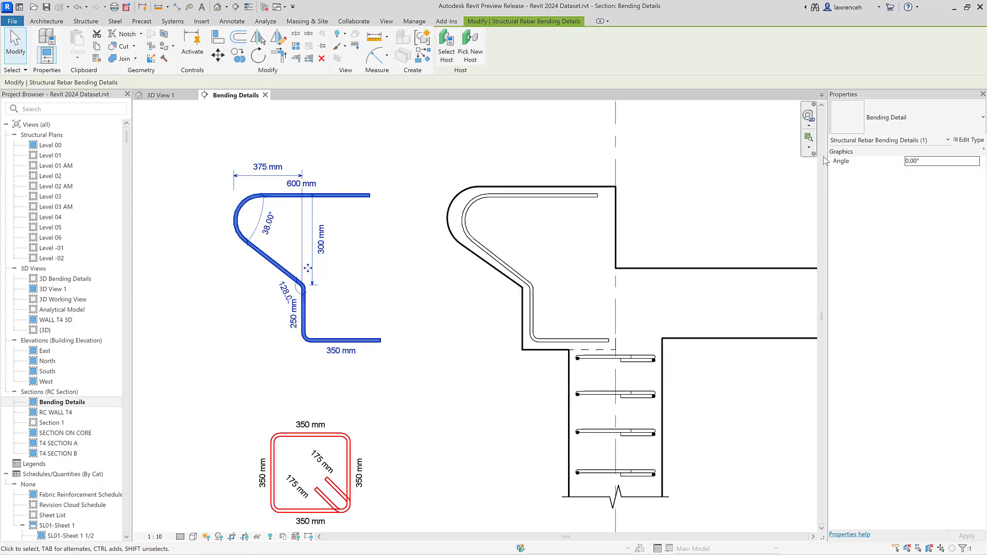
click(947, 115)
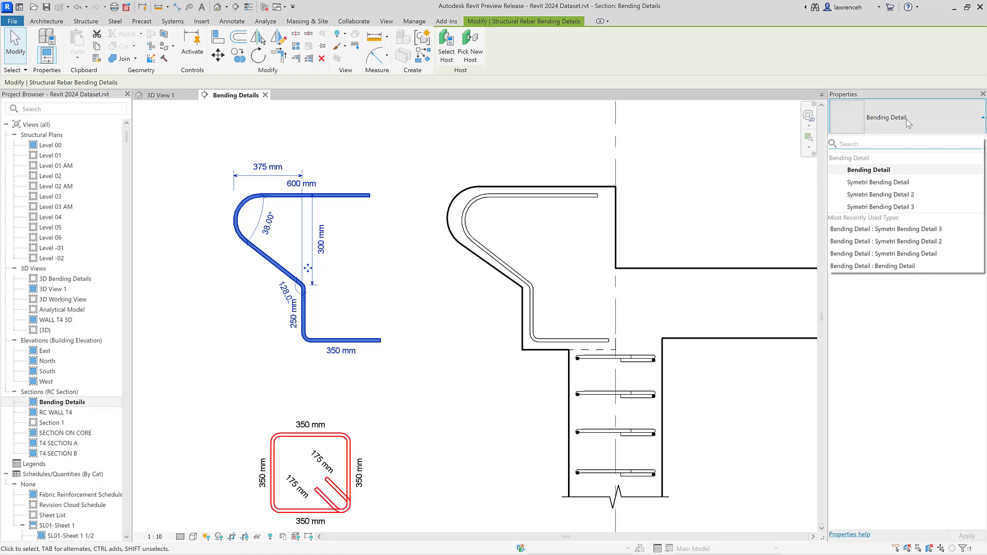
click(881, 183)
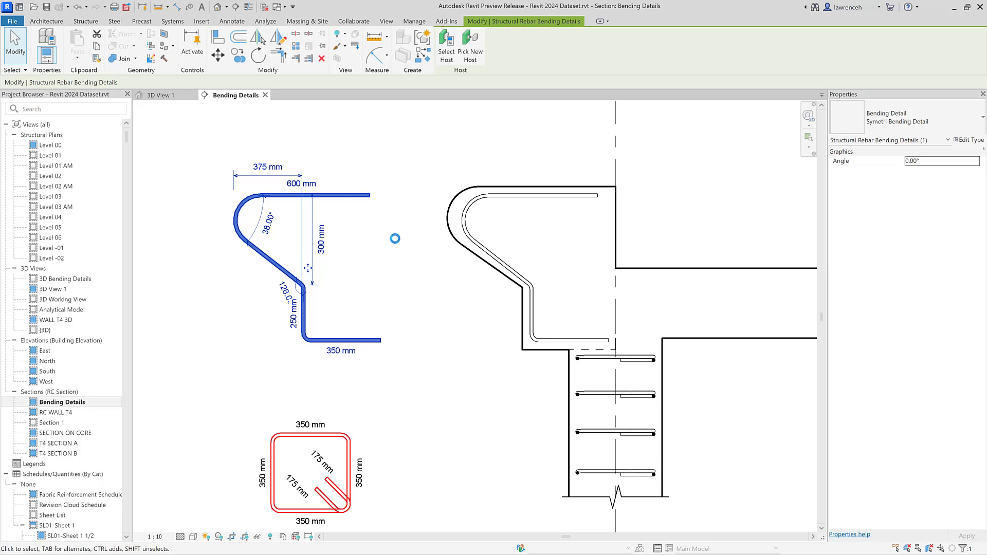
click(411, 273)
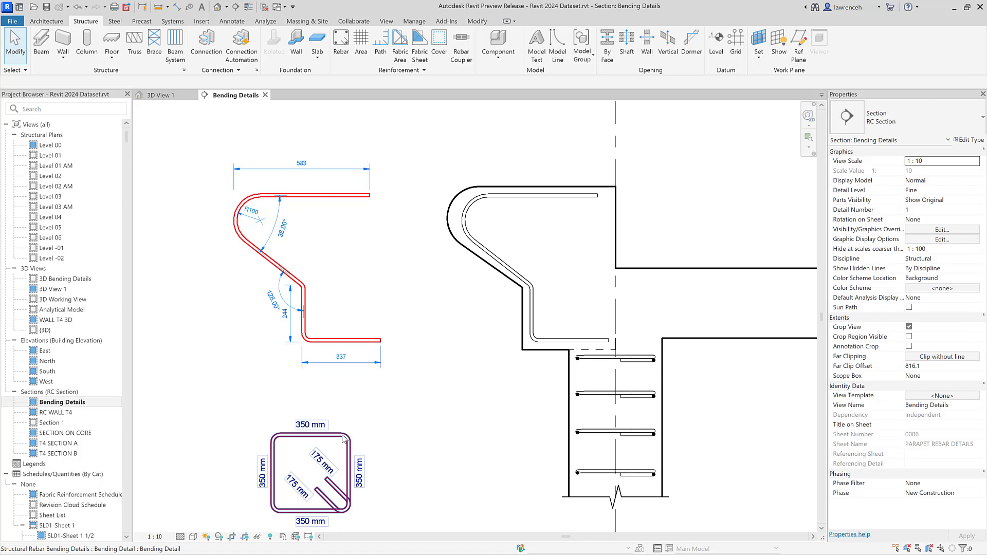
Switch the link's bending detail to Symetri Bending Detail, Symetri Bending Detail 2 and finally Symetri Bending Detail 3.
click(366, 452)
middle_drag(379, 458, 425, 448)
scroll(425, 448, up, 1)
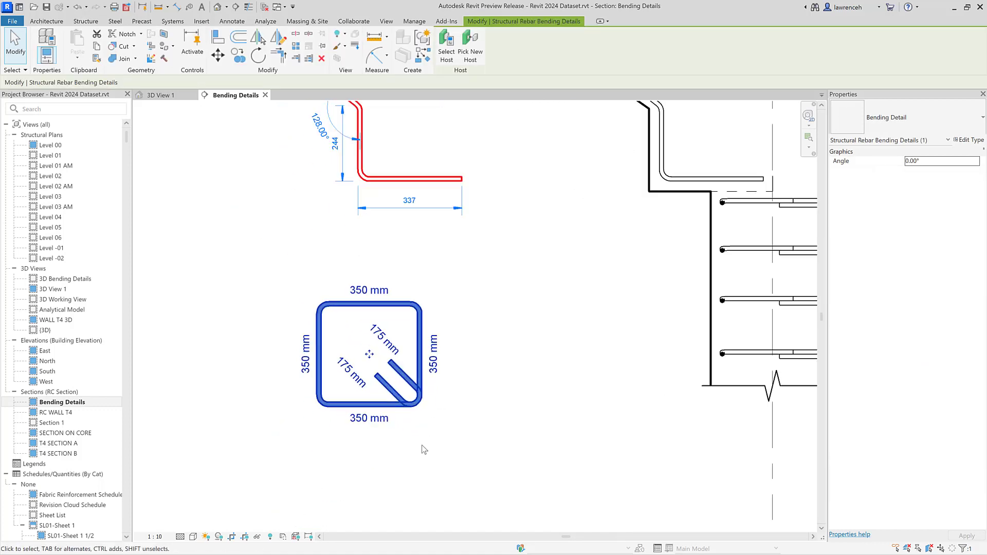
click(925, 131)
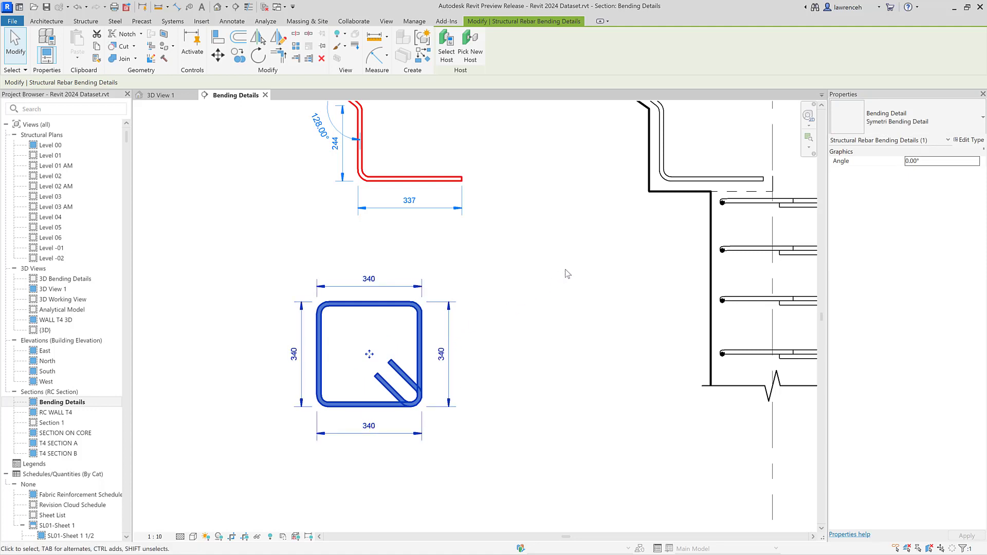
click(897, 123)
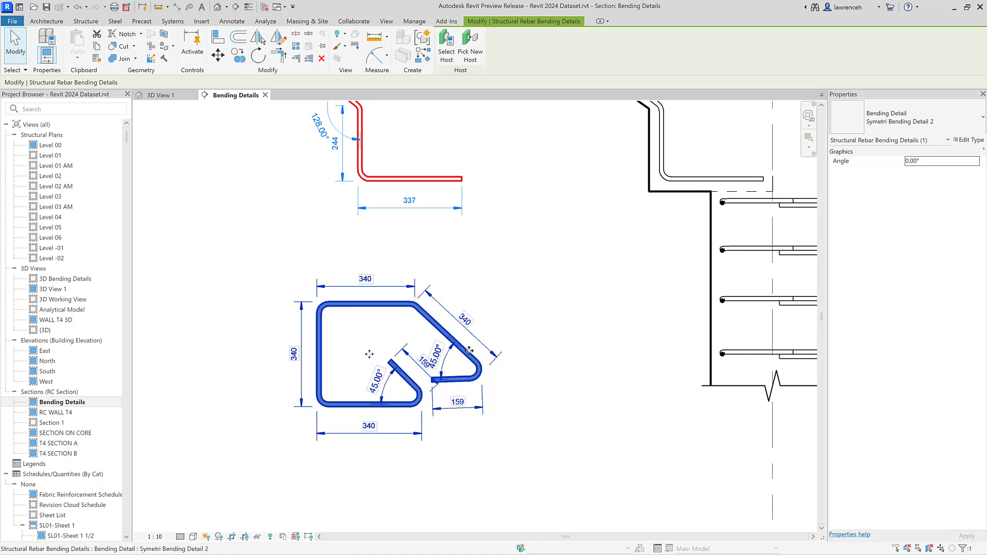
click(953, 117)
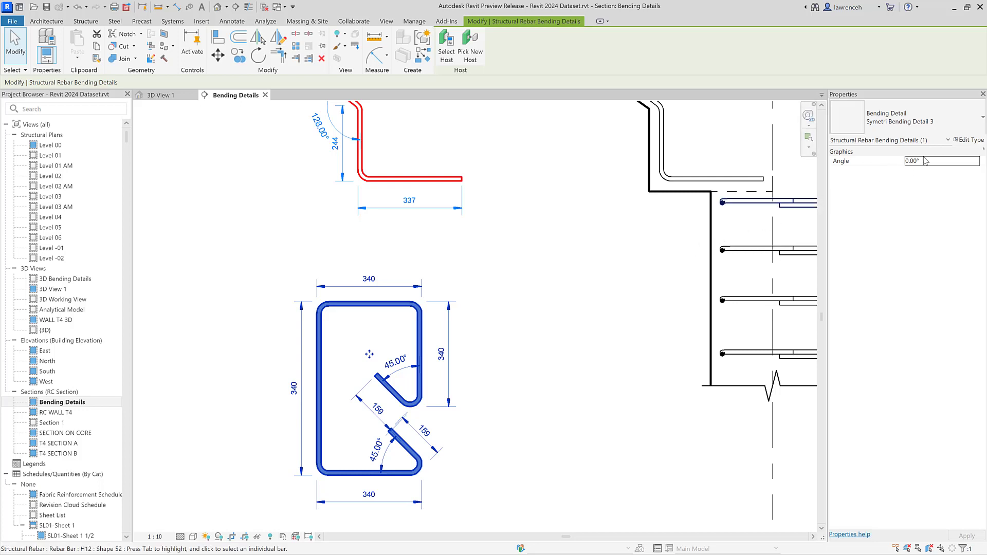
Examine the type properties of Symetri Bending Detail 3, including the Representation choices, and deselect the link's bending detail.
click(967, 141)
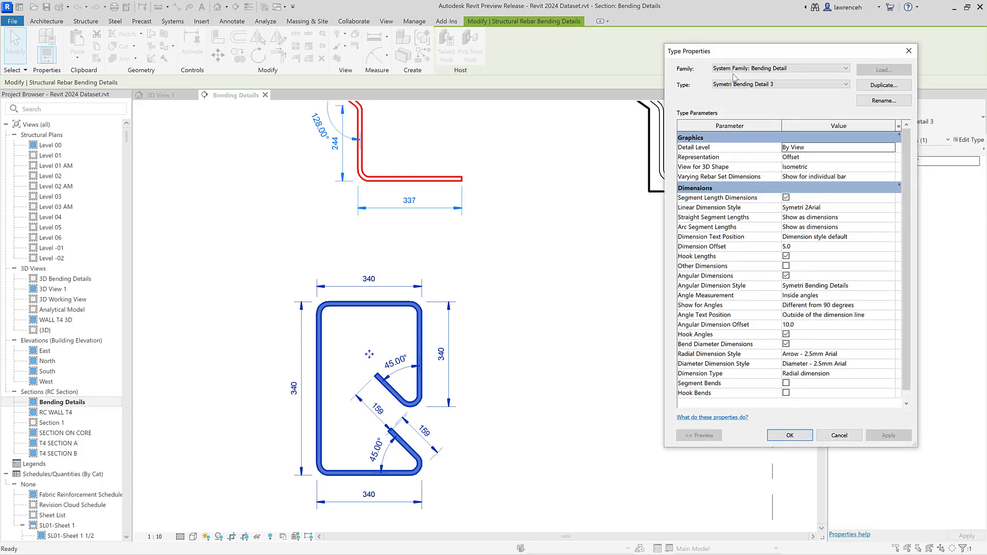
drag(726, 55, 539, 56)
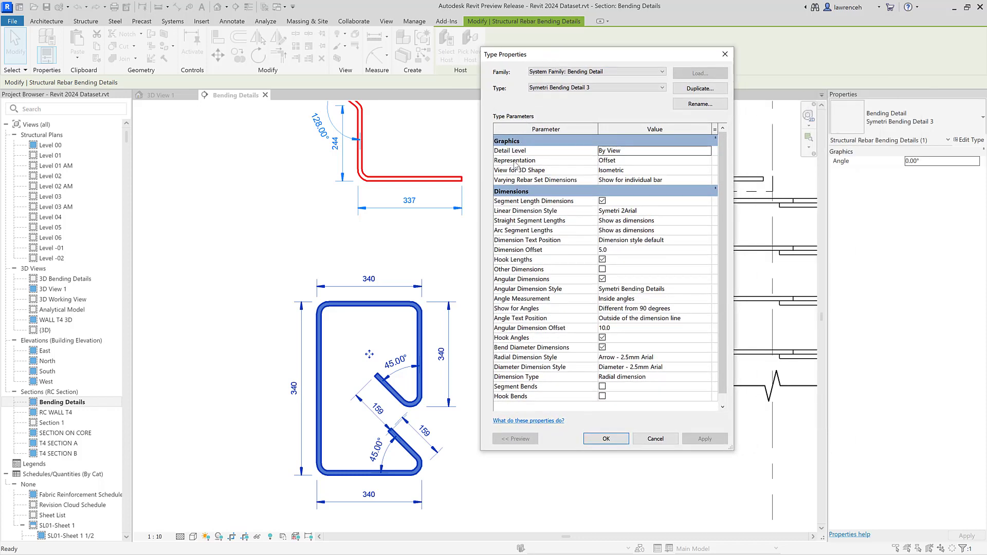
click(637, 160)
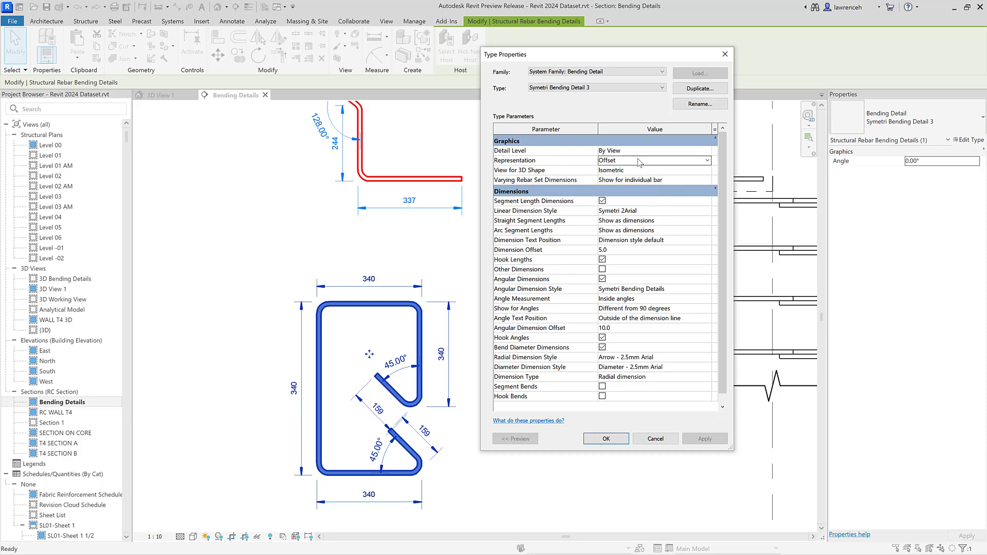
click(708, 161)
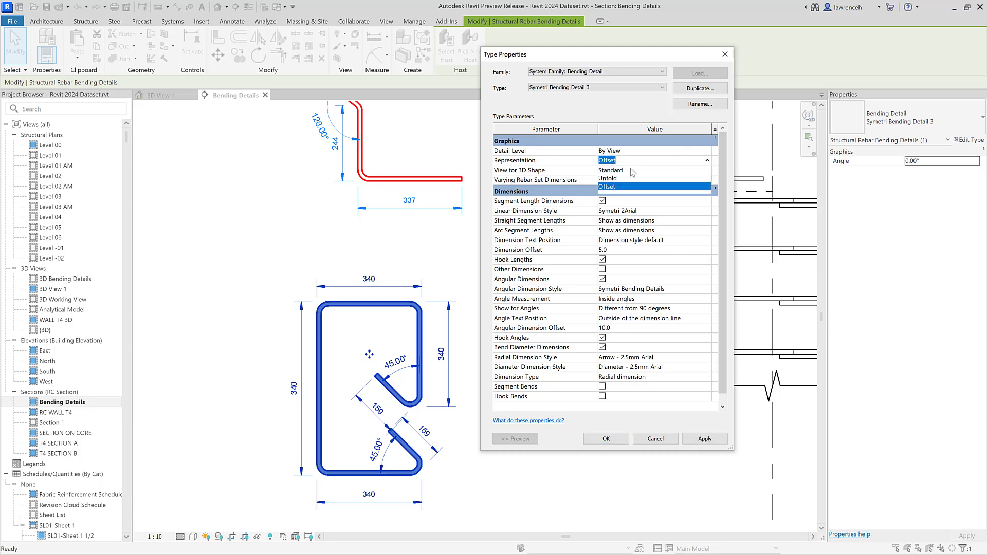
click(622, 187)
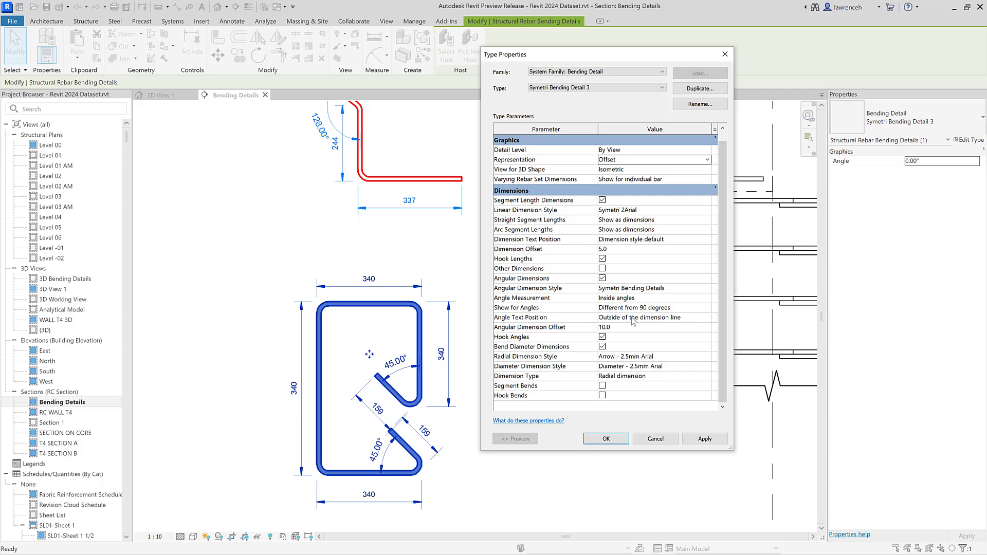
click(725, 54)
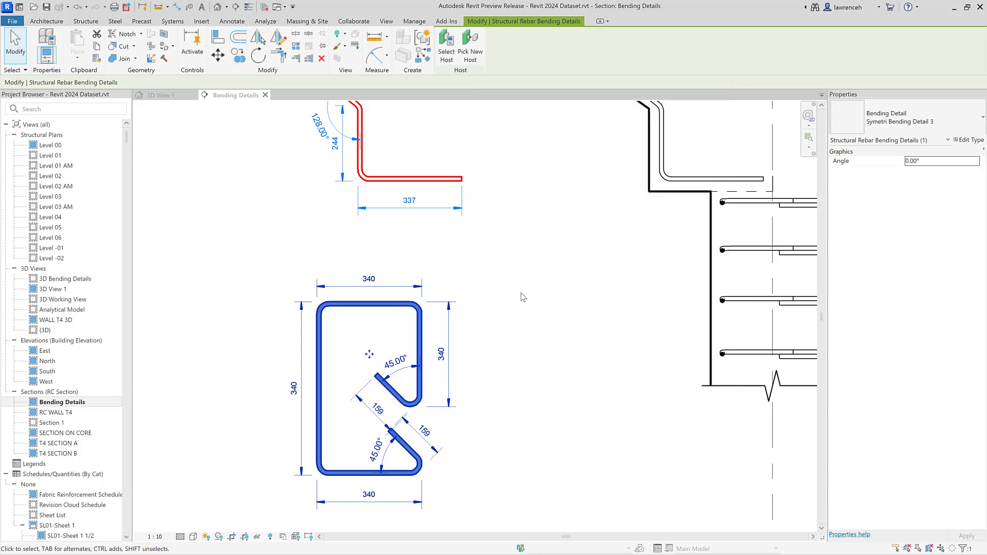
click(529, 291)
scroll(531, 289, down, 3)
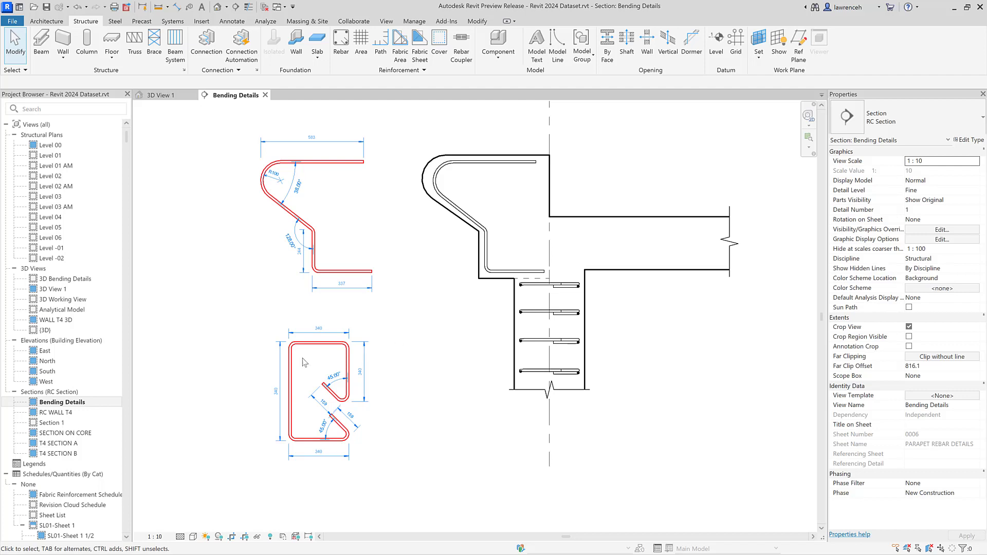
Open the SL01-Sheet 1 schedule and examine its scheduled fields for the Bending Detail field.
scroll(117, 424, down, 7)
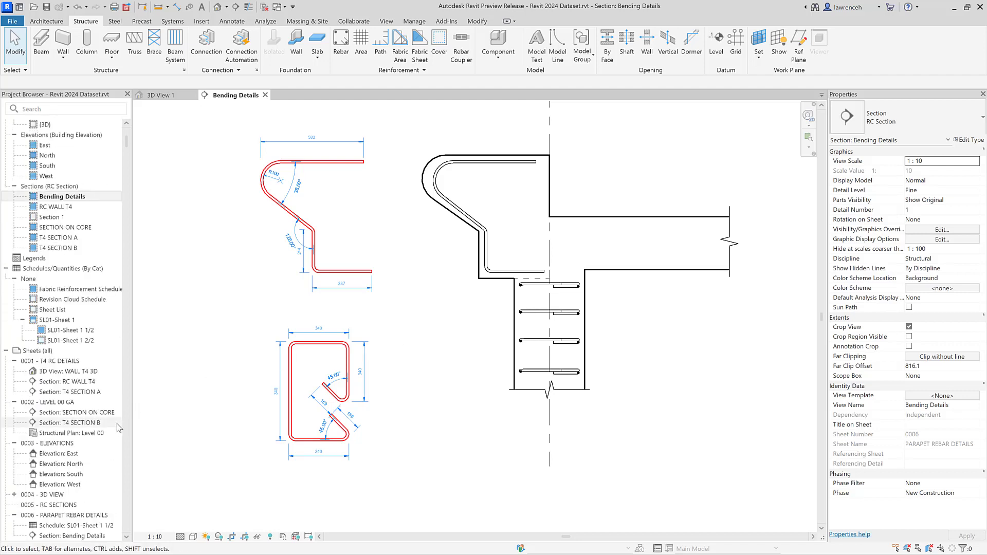
click(86, 331)
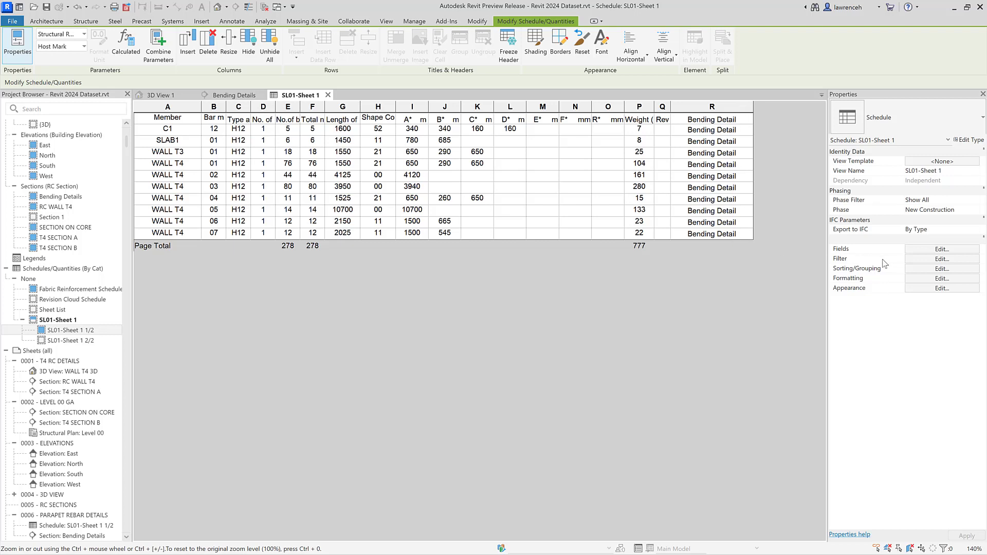
click(940, 250)
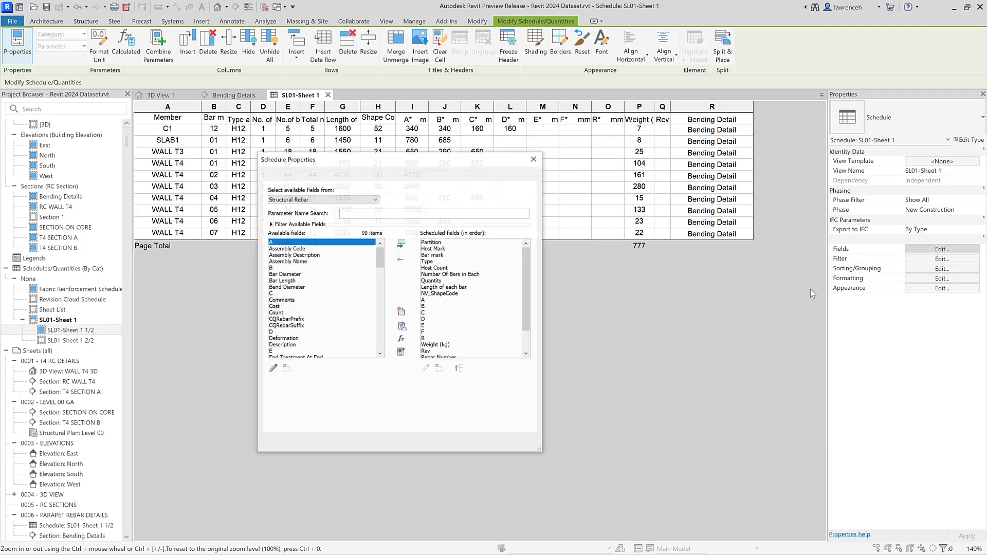
scroll(507, 317, down, 2)
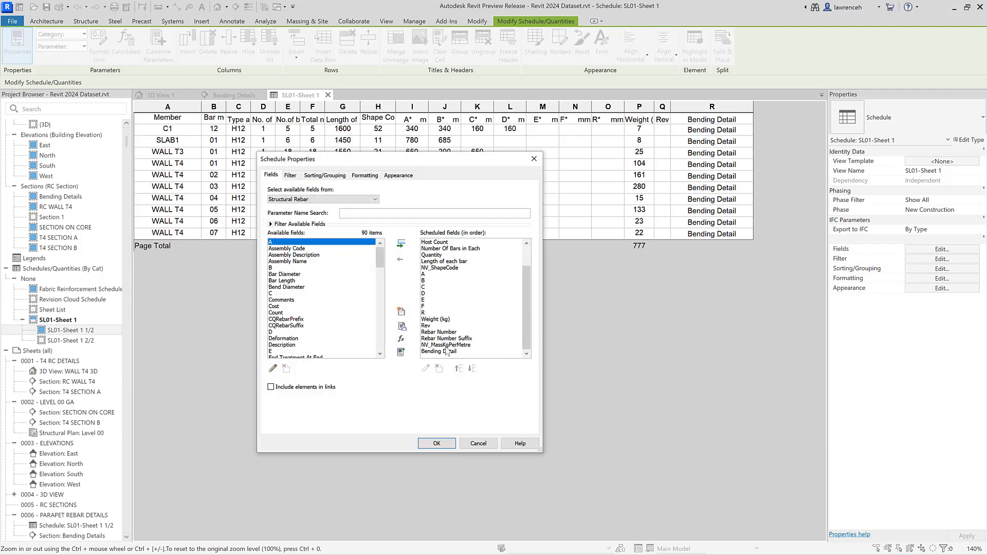
click(439, 351)
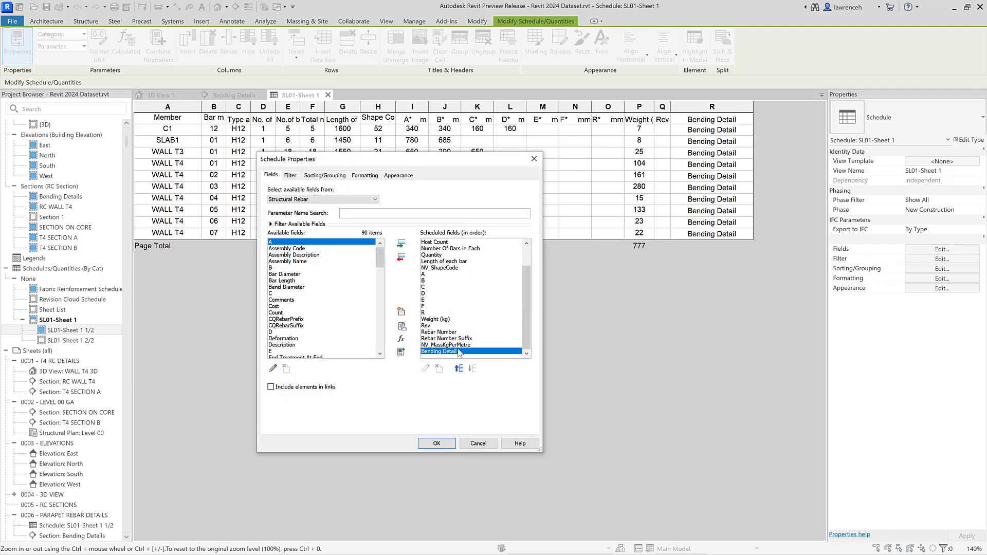
mouse_move(459, 353)
Review the Bending Detail field's formatting and bending detail options, including the rebar shape parameter choices, and cancel the options.
click(366, 176)
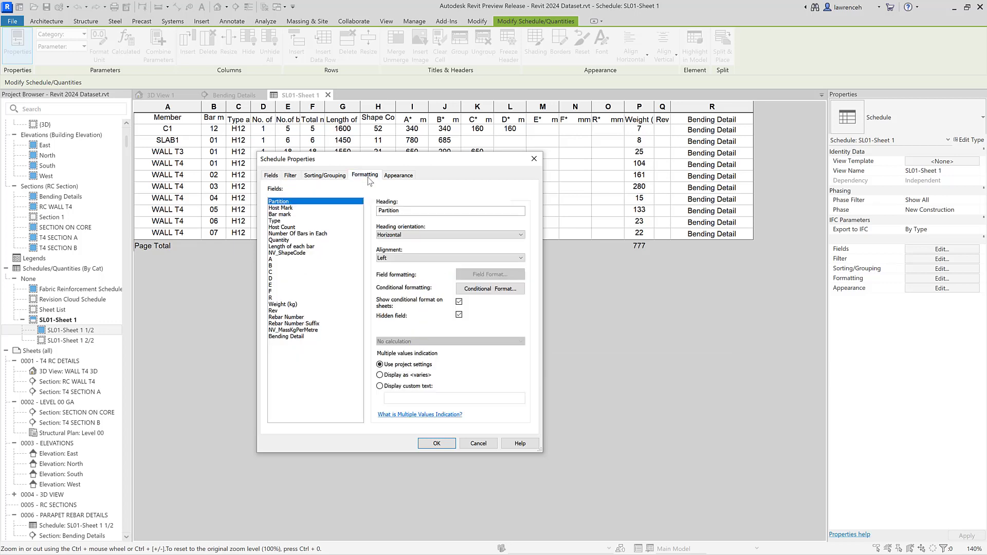
click(288, 338)
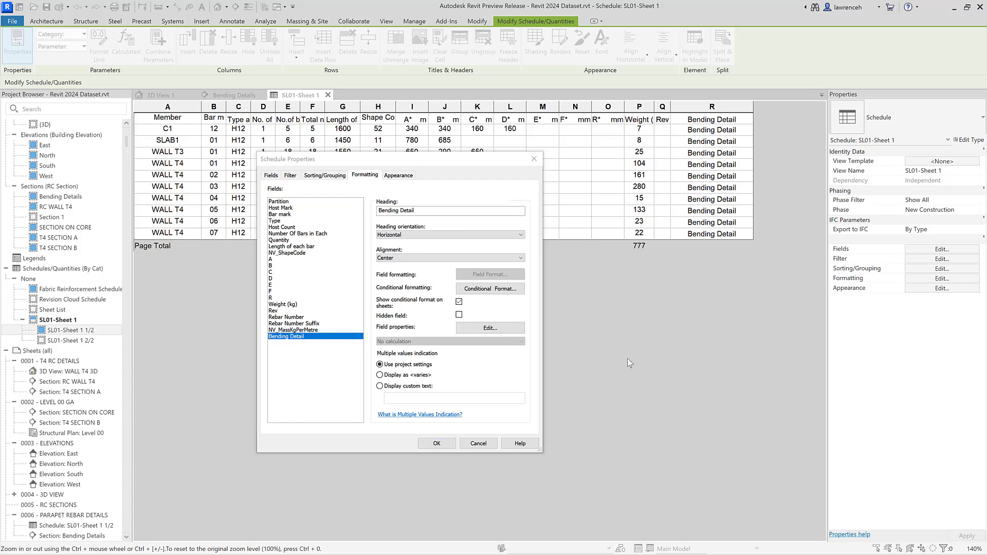
click(488, 328)
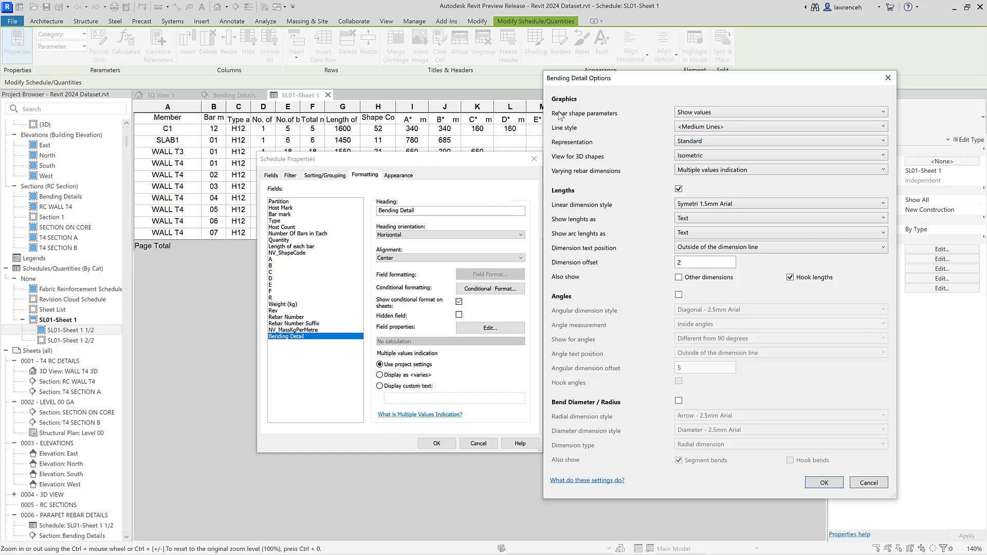
click(699, 114)
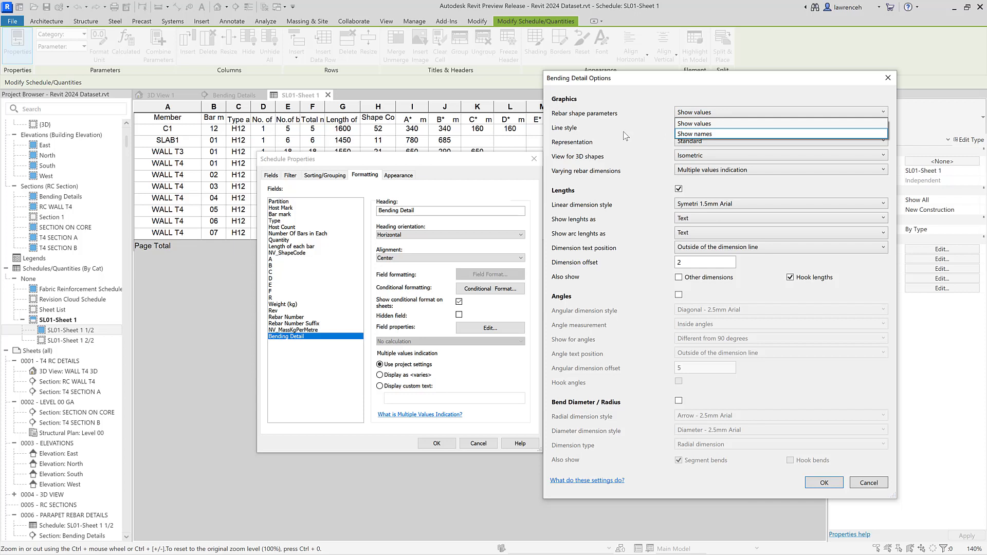
click(627, 156)
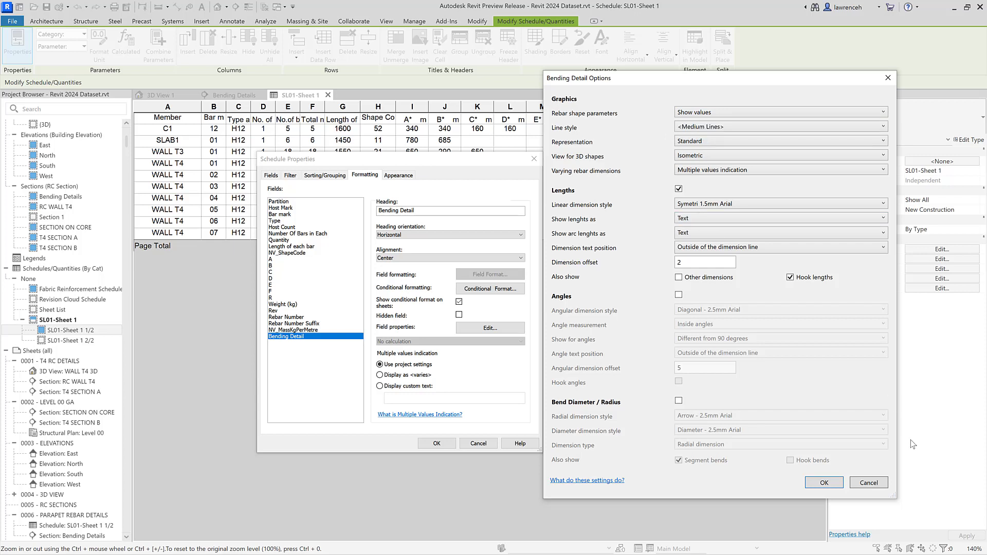
click(869, 483)
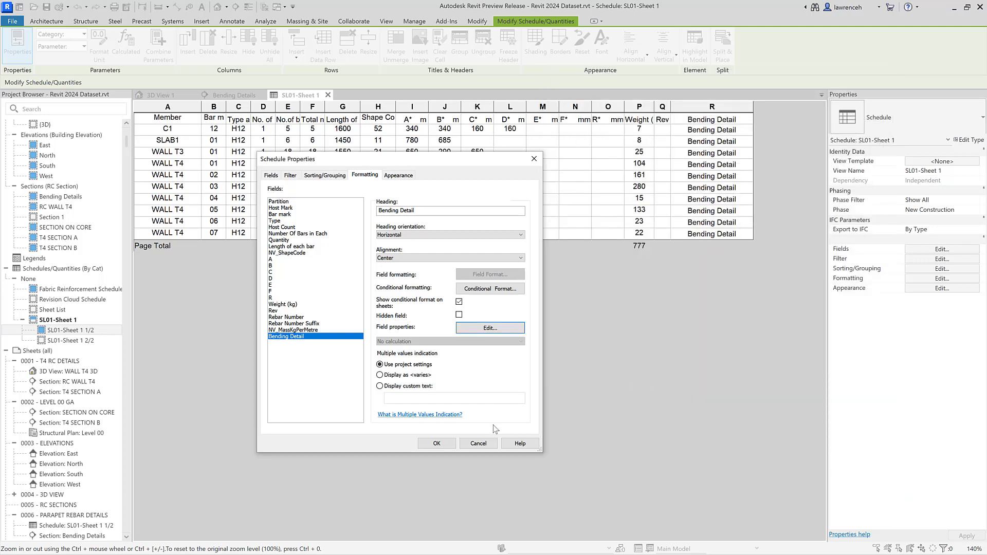
Cancel the schedule properties and open sheet 0006 - PARAPET REBAR DETAILS, where the SL01-Sheet 1 1/2 schedule is placed.
click(479, 444)
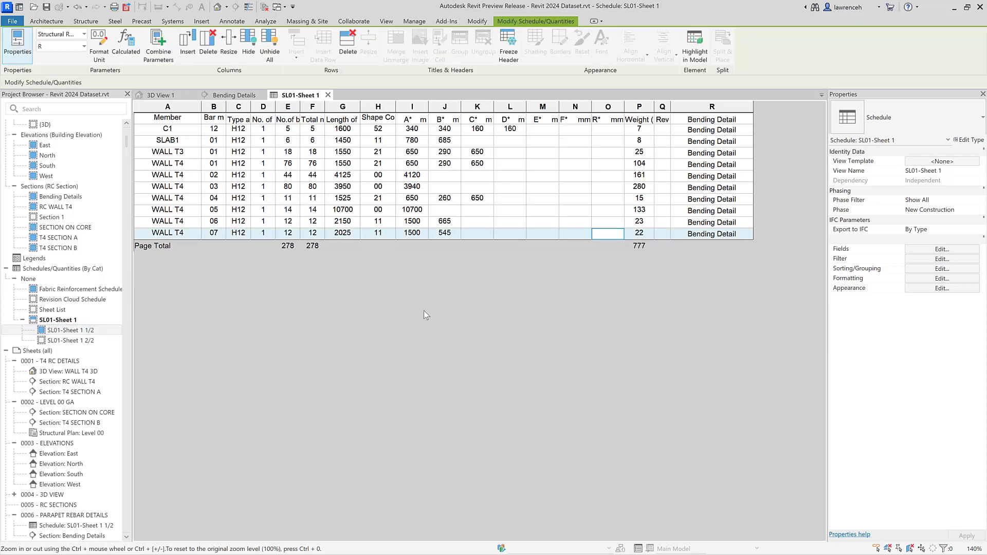
right_click(96, 329)
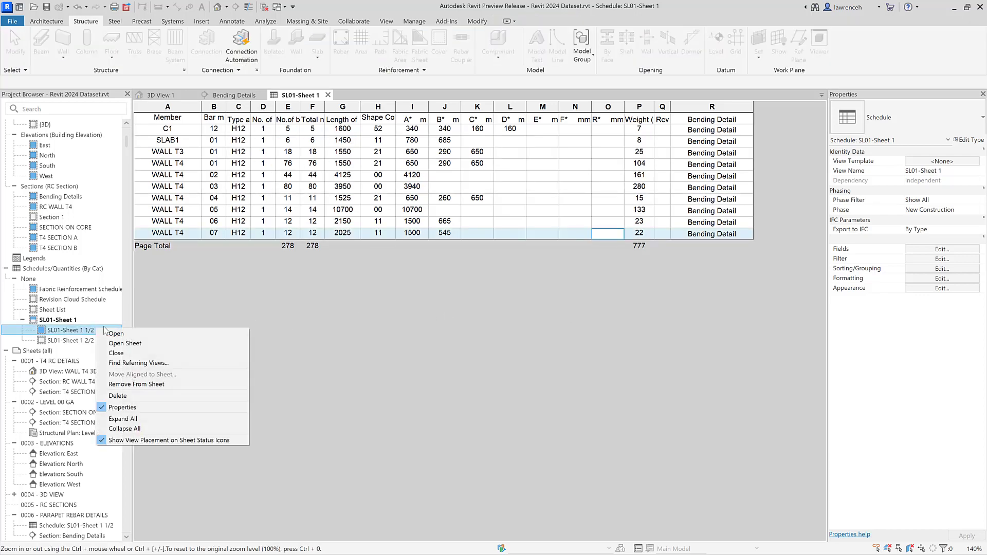
click(146, 344)
click(532, 280)
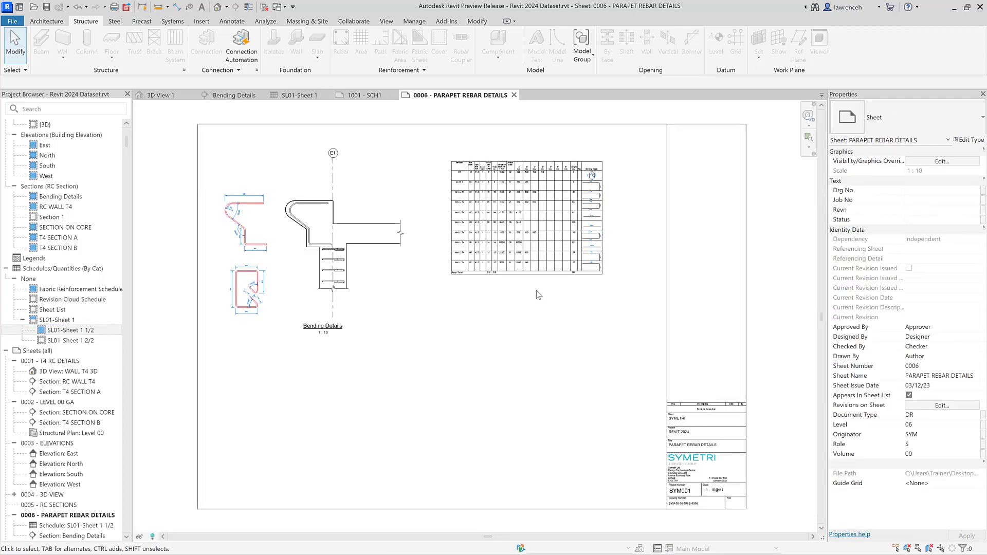
Select the rebar schedule placed on the sheet and widen its Bending Detail column.
scroll(608, 184, up, 1)
scroll(609, 184, up, 5)
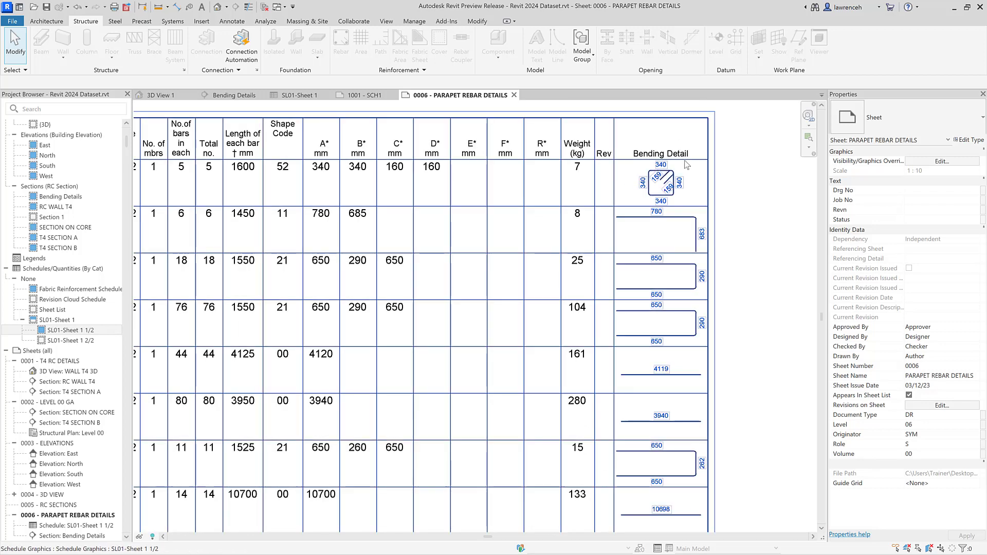
mouse_move(728, 297)
middle_down()
mouse_move(739, 303)
mouse_move(731, 314)
middle_up()
scroll(739, 303, down, 2)
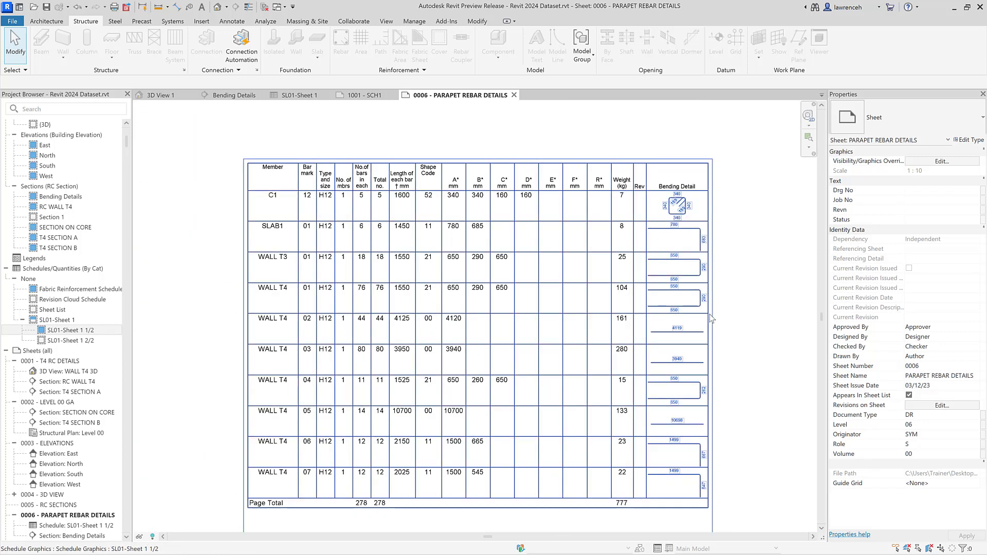
click(711, 319)
drag(729, 308, 694, 304)
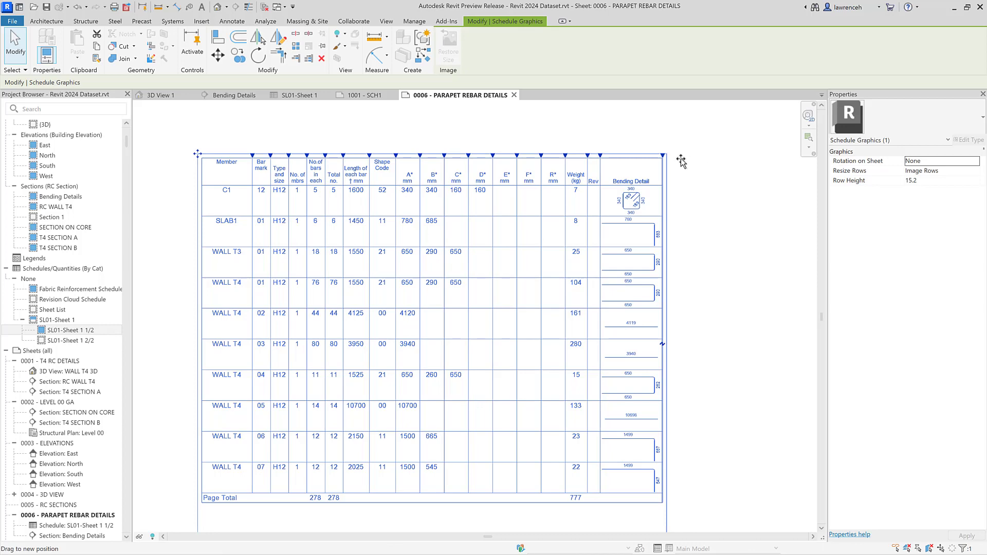
drag(663, 156, 689, 169)
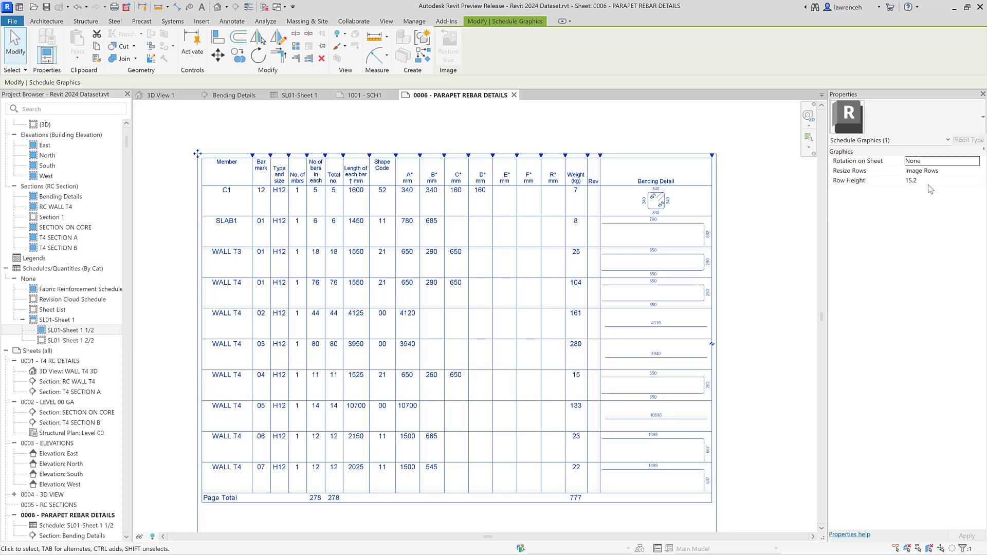
Set the placed schedule's Row Height to 30.0, keep Resize Rows at Image Rows after checking its choices, and deselect the schedule.
click(913, 181)
text(30.0)
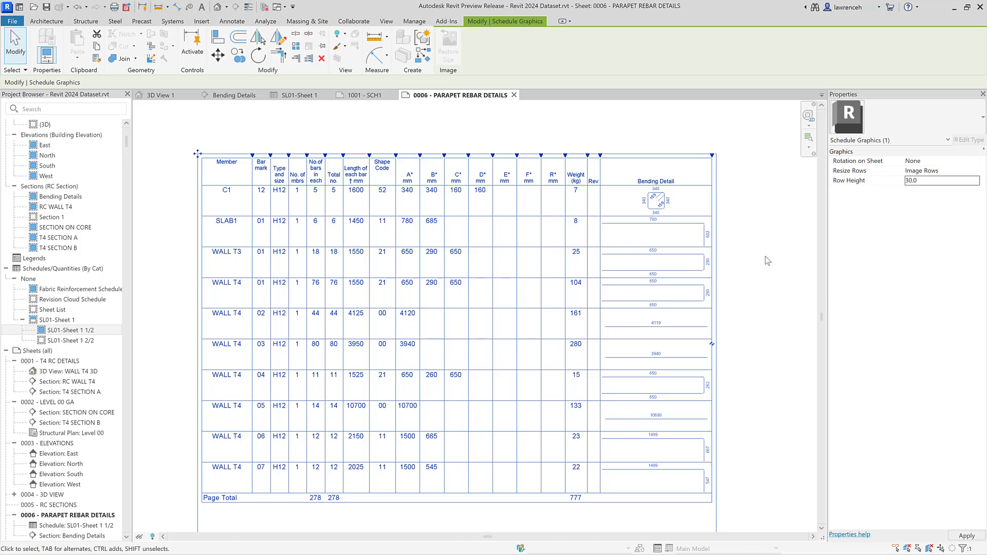
key(Return)
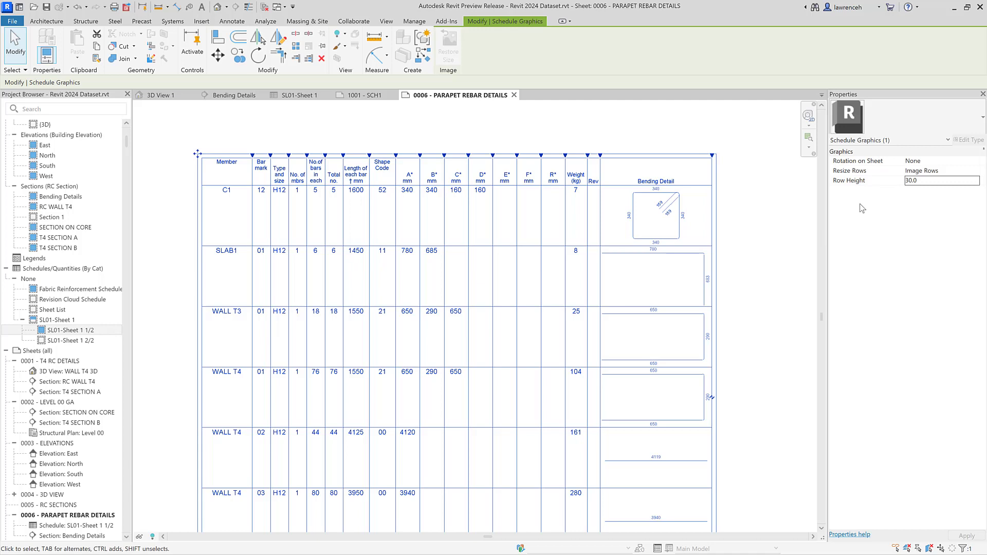
click(920, 170)
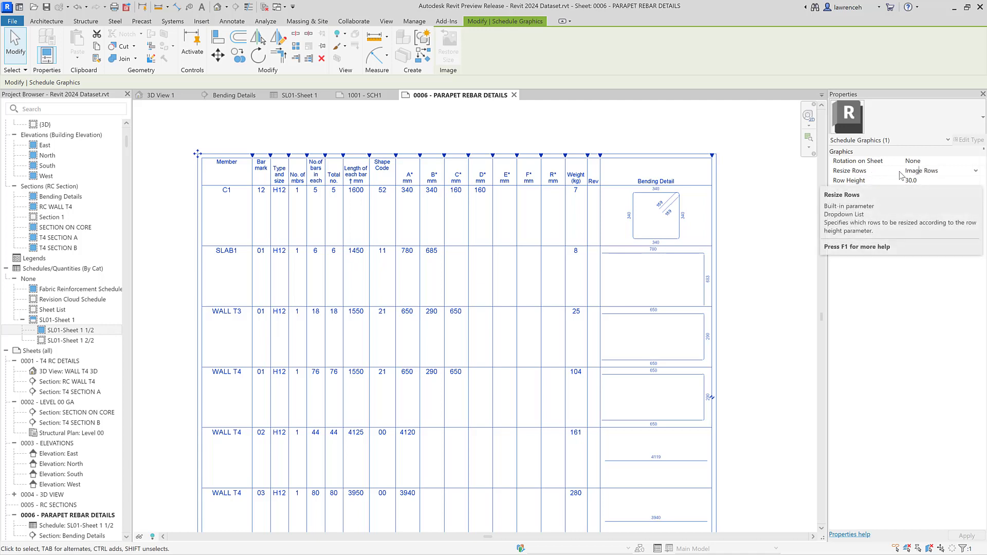
click(975, 172)
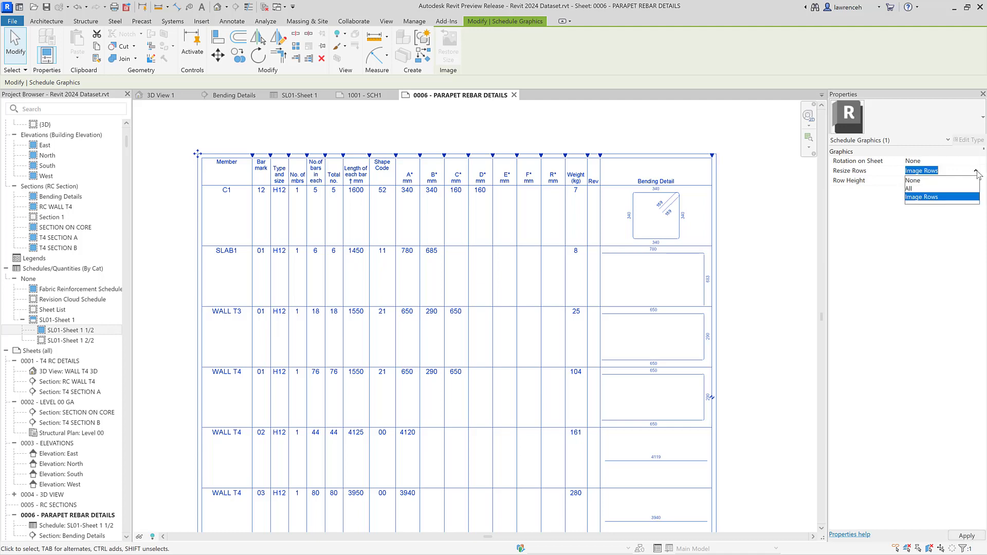
click(940, 200)
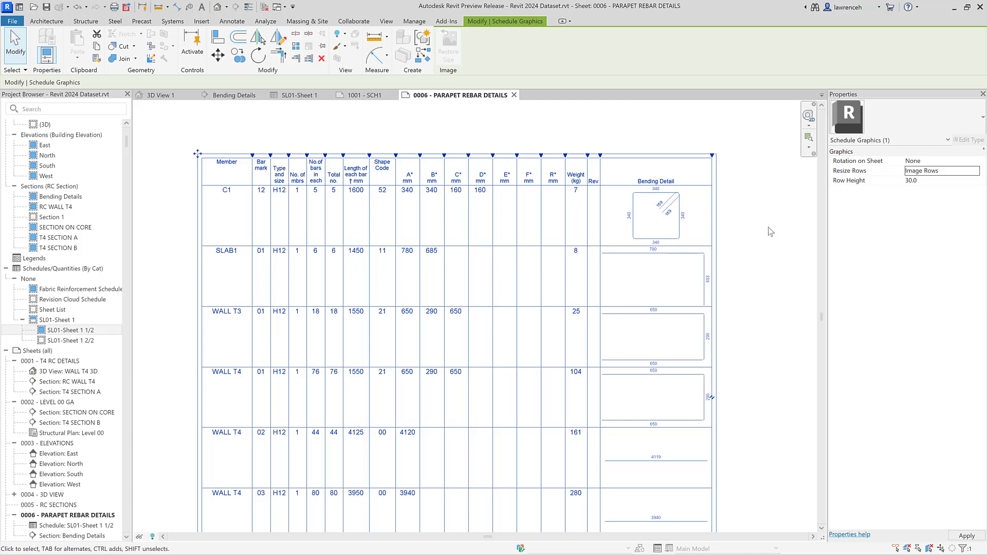
click(756, 206)
scroll(756, 205, down, 1)
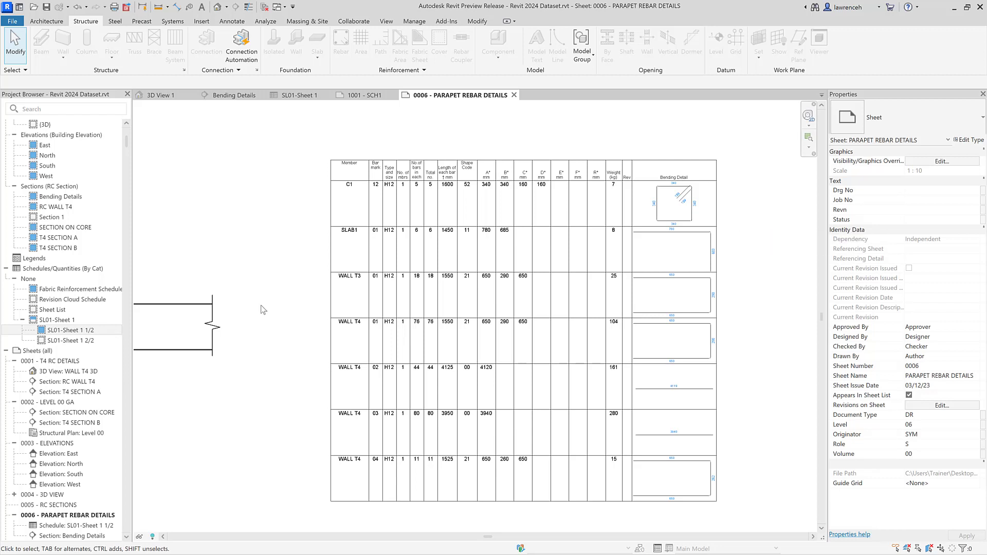
Open the 3D Working View at the curved analytical members beside the wall reinforcement.
scroll(98, 235, up, 2)
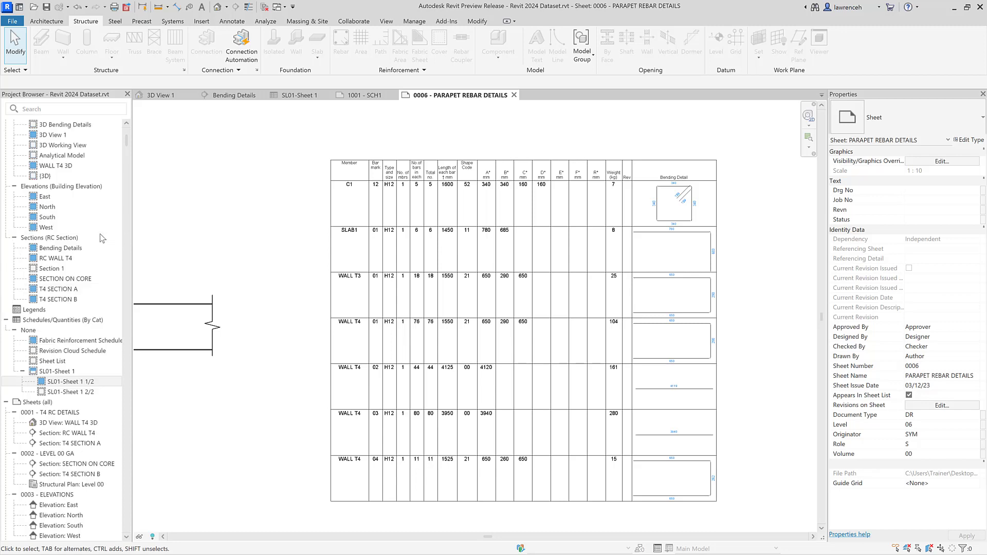
scroll(62, 195, up, 4)
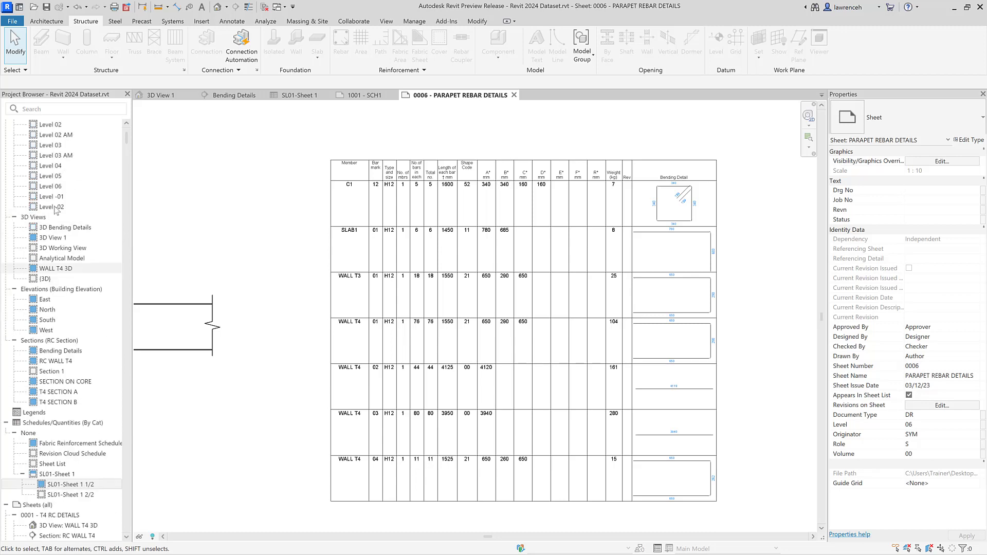
double_click(64, 248)
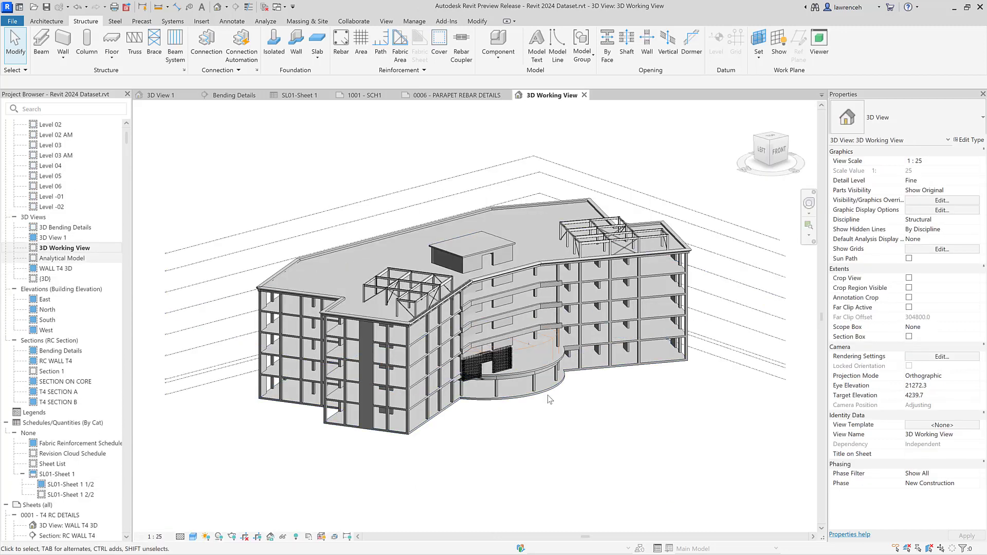
scroll(549, 399, up, 8)
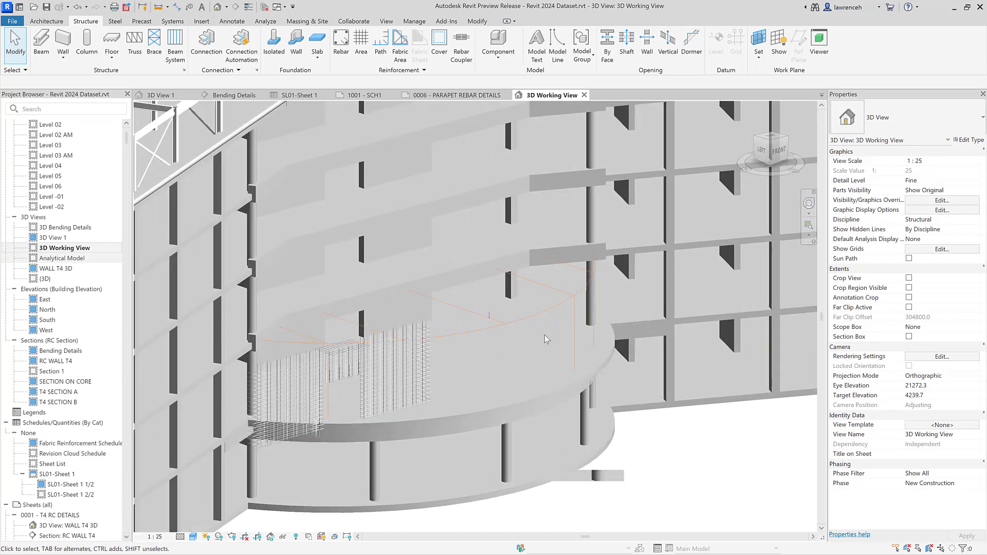
scroll(544, 334, up, 5)
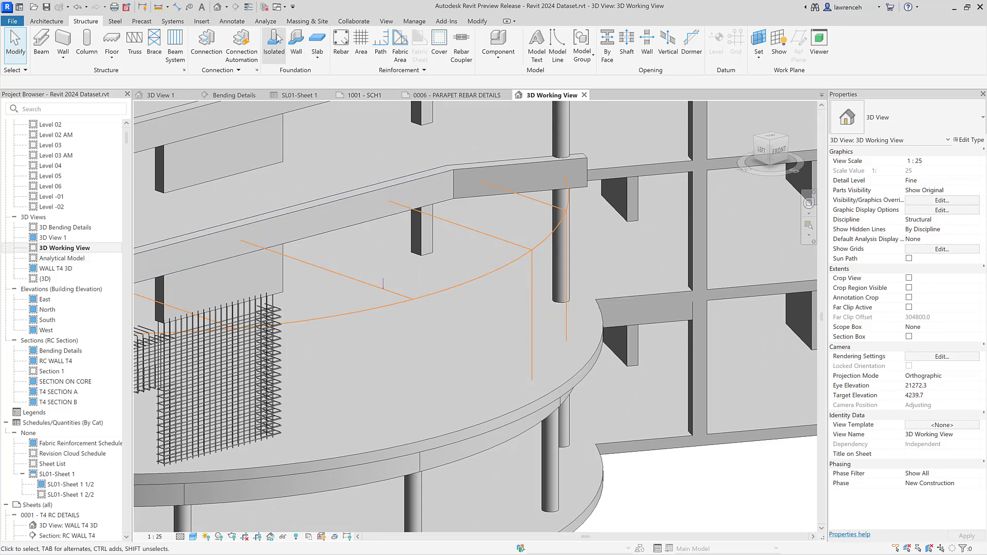
Place an analytical panel by extrusion, picking the curved analytical member above the curved slab as its defining line.
click(265, 21)
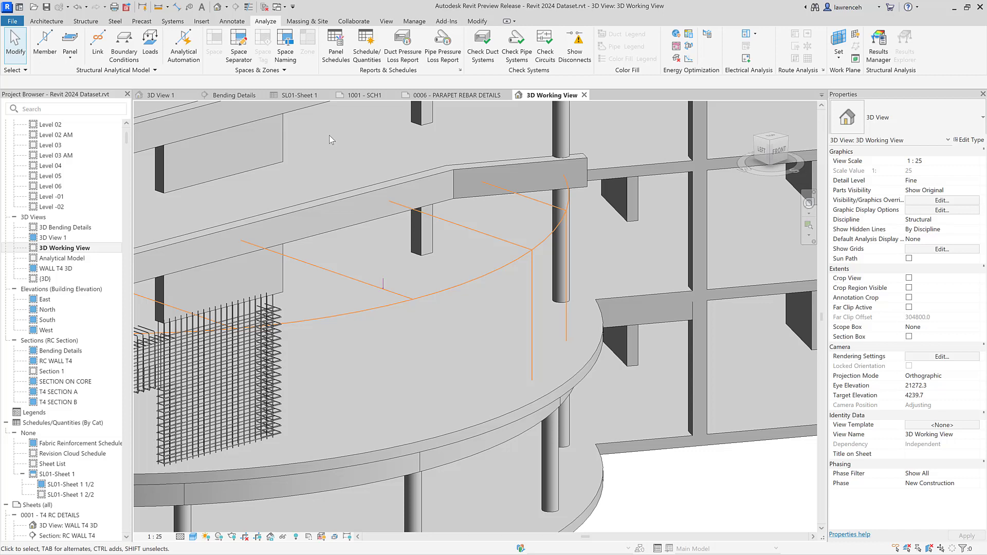
click(71, 58)
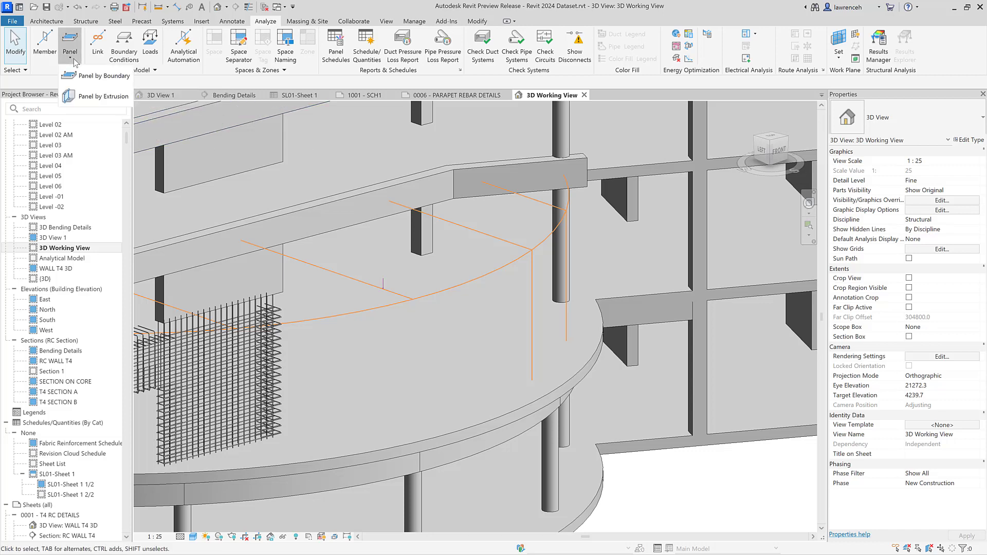
click(98, 97)
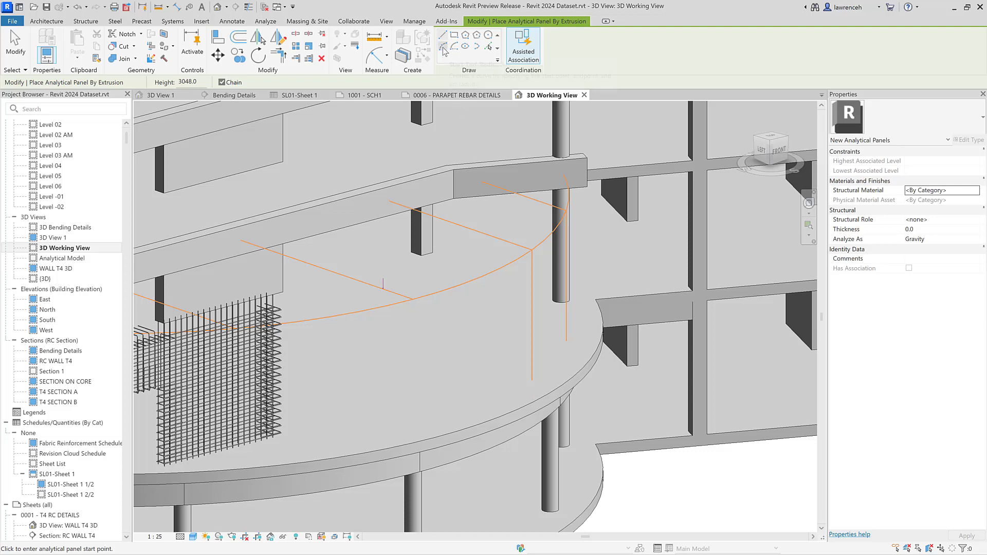
click(489, 48)
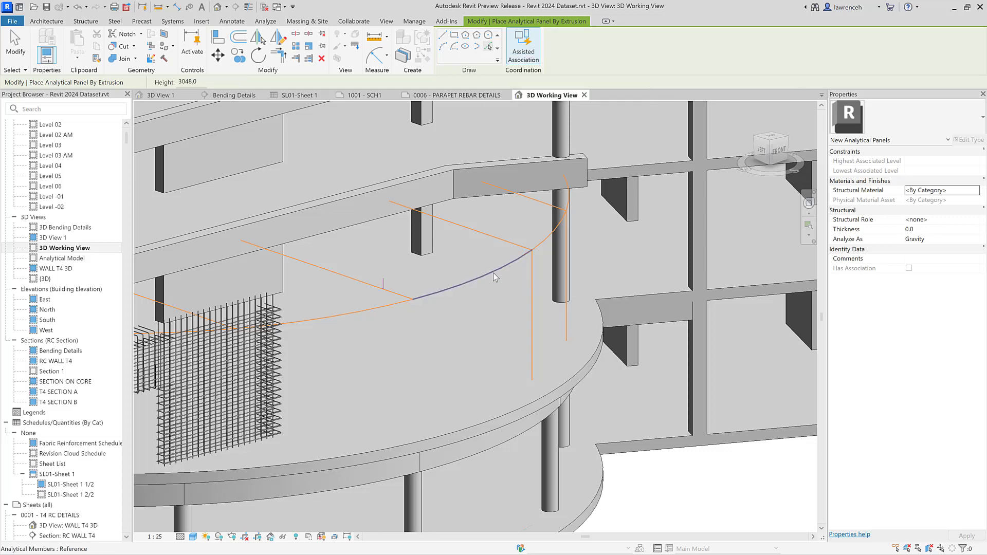
scroll(489, 323, down, 5)
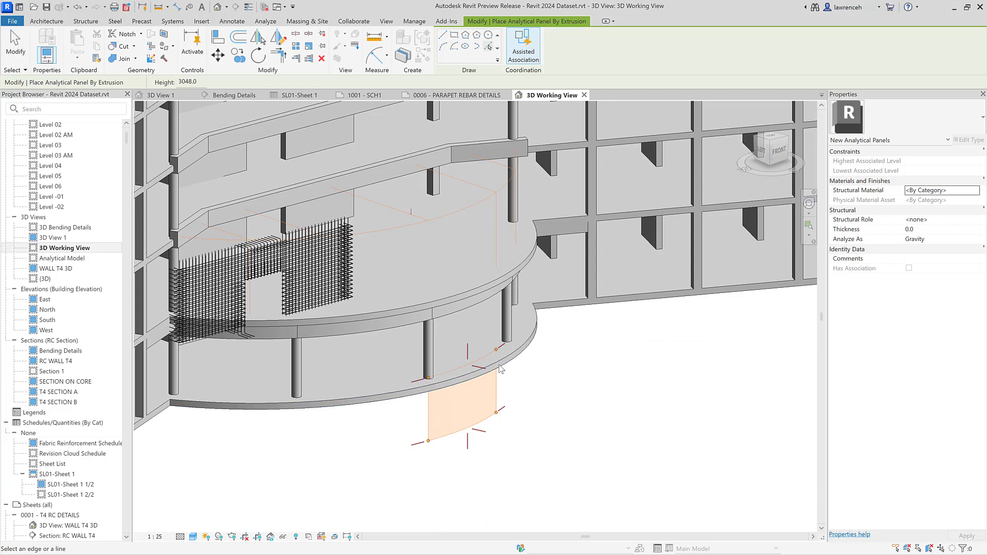
Raise the panel's upper edge to the curved analytical member and its lower edge to the slab below, and end panel placement.
drag(468, 352, 478, 194)
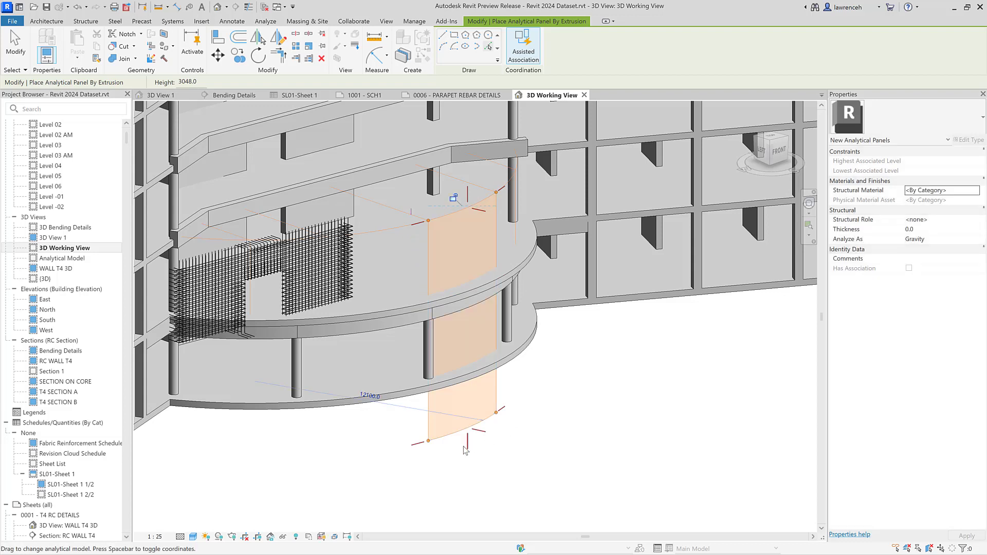
drag(468, 443, 485, 298)
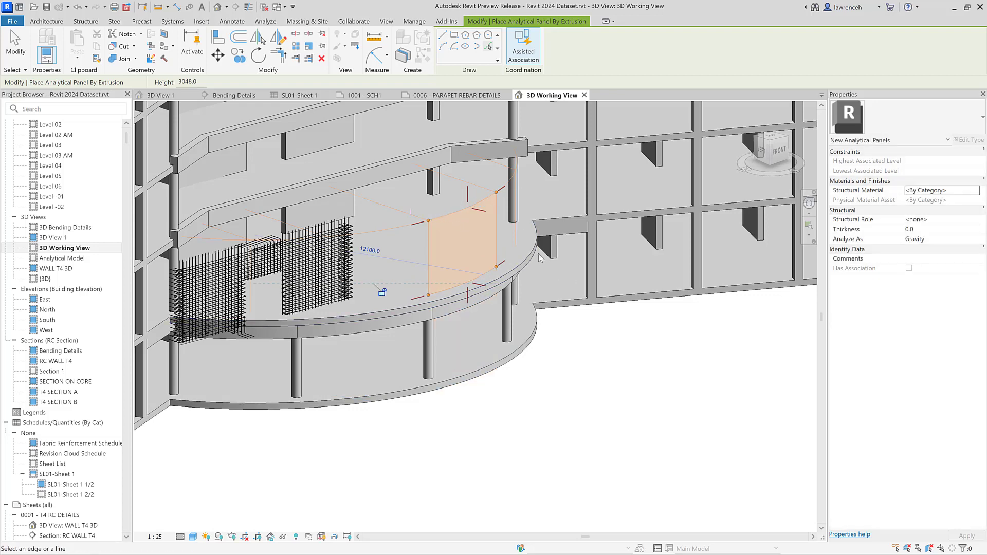
scroll(538, 254, up, 5)
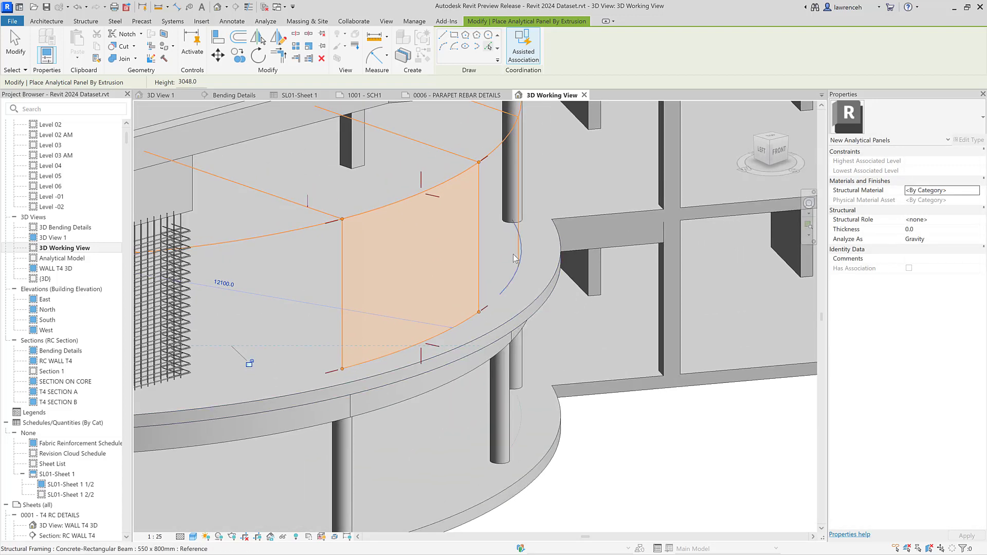
key(Escape)
Set the curved analytical panel's Structural Role to Wall and Thickness to 250, keep Analyze As at Gravity, and deselect it.
click(478, 269)
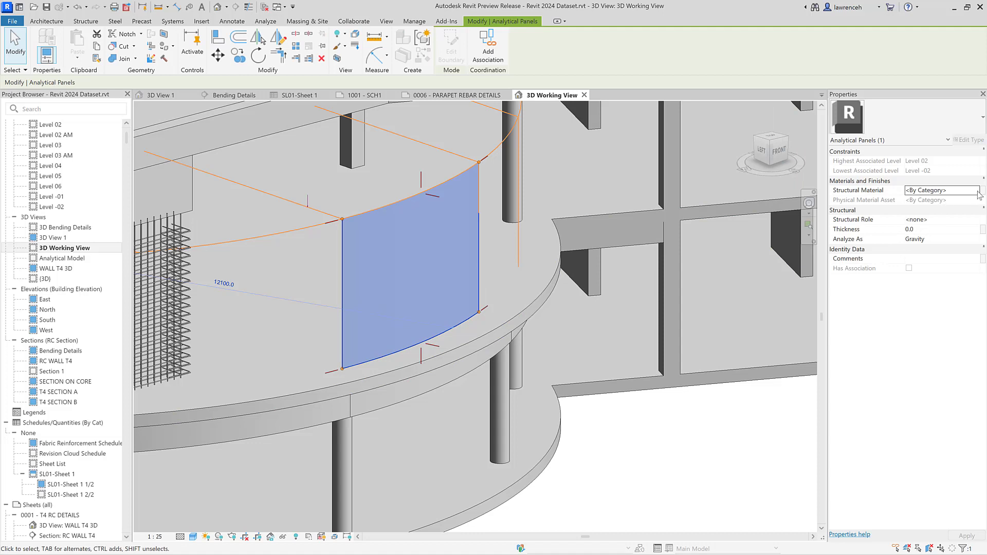
click(962, 219)
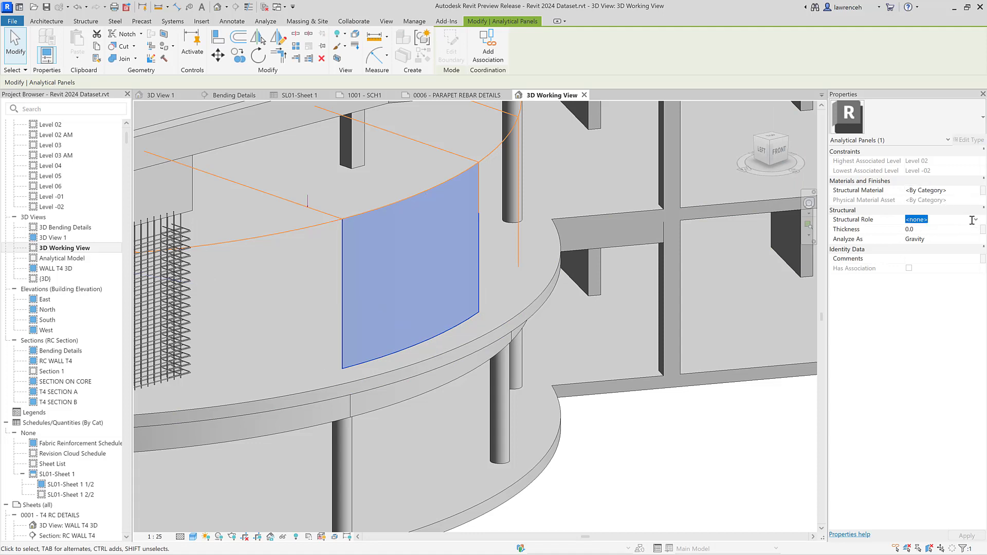
click(976, 220)
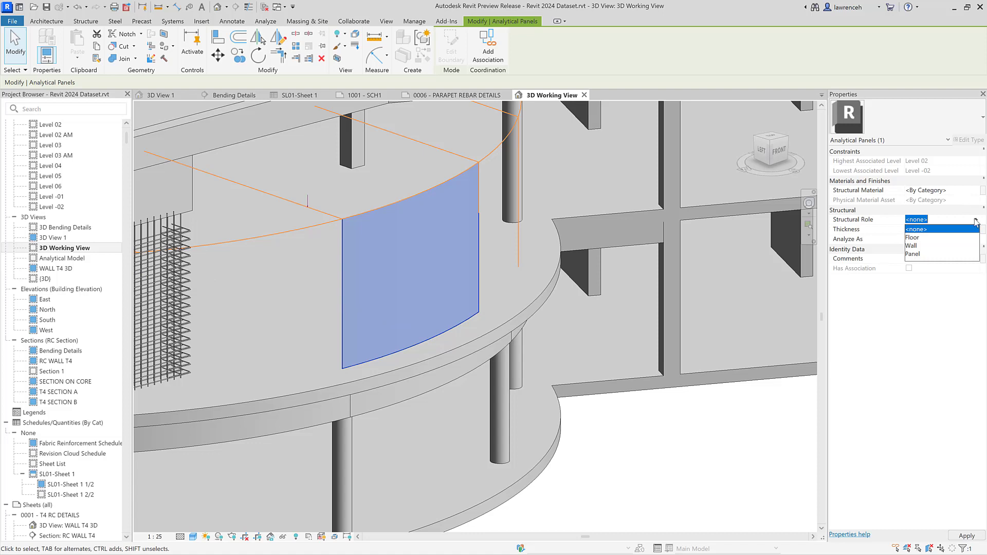
click(918, 246)
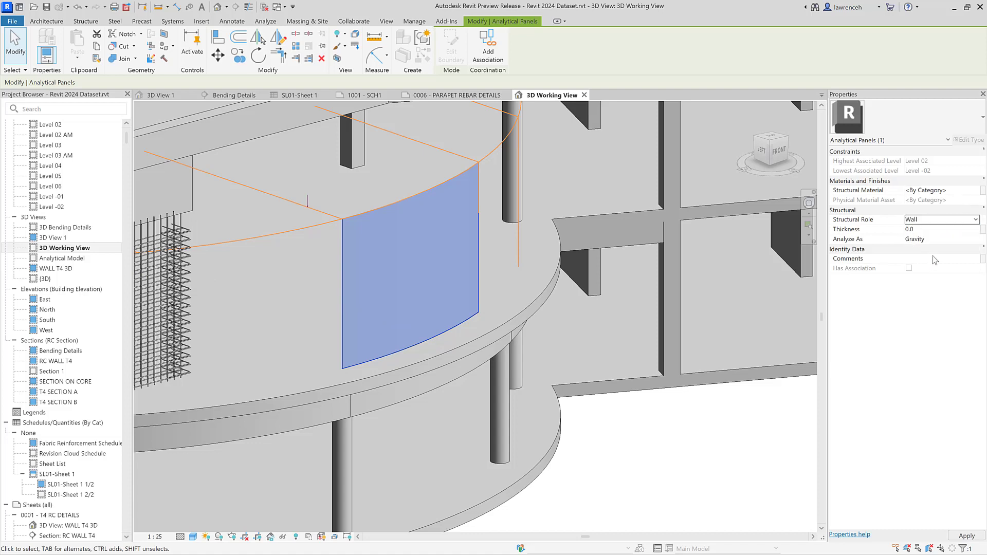
click(930, 230)
text(250)
click(942, 242)
click(976, 240)
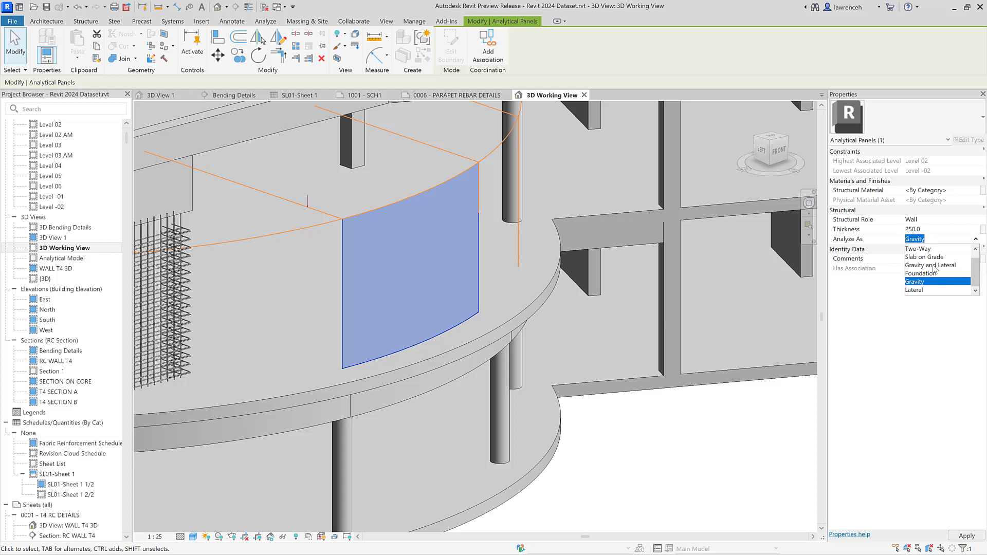
click(927, 282)
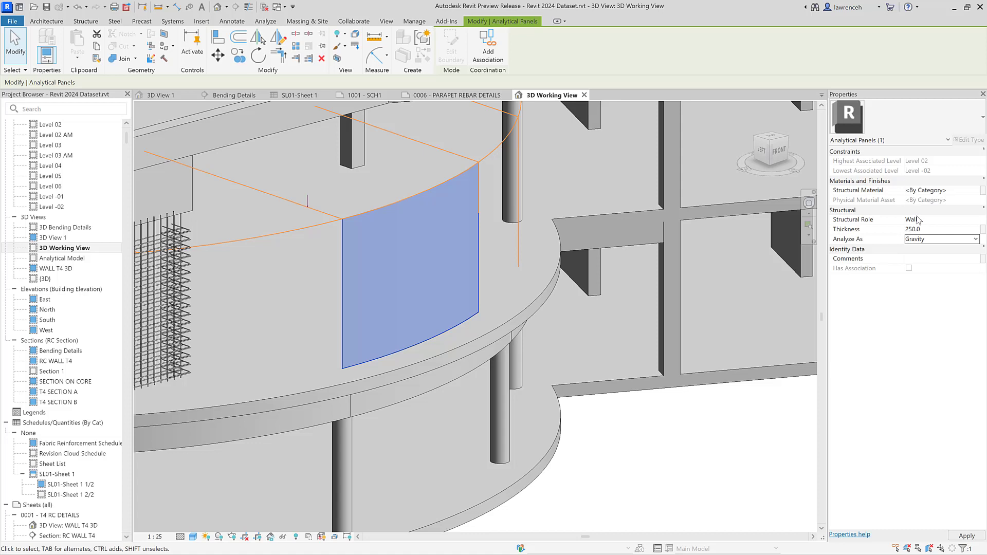
click(610, 435)
middle_drag(610, 434, 584, 384)
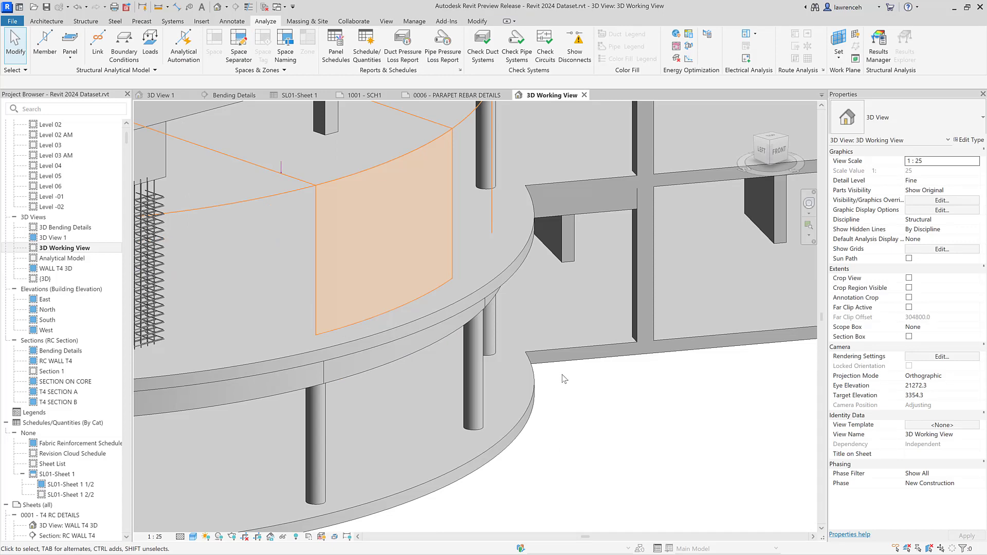
Open the Level 06 structural plan and place an analytical member with Pick Lines on the UB457x152x67 beam bounding the steel frame's lower-right bay.
click(50, 186)
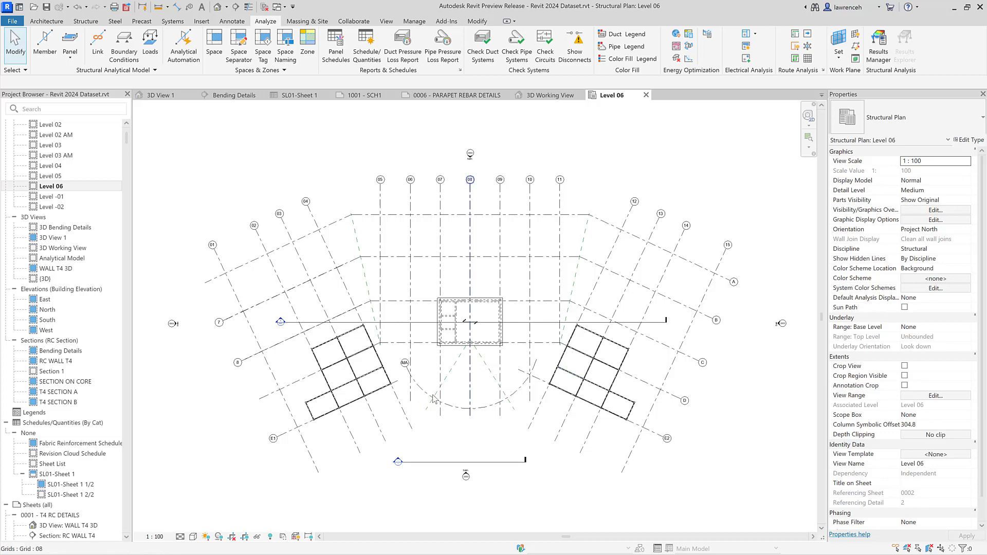
scroll(354, 406, up, 5)
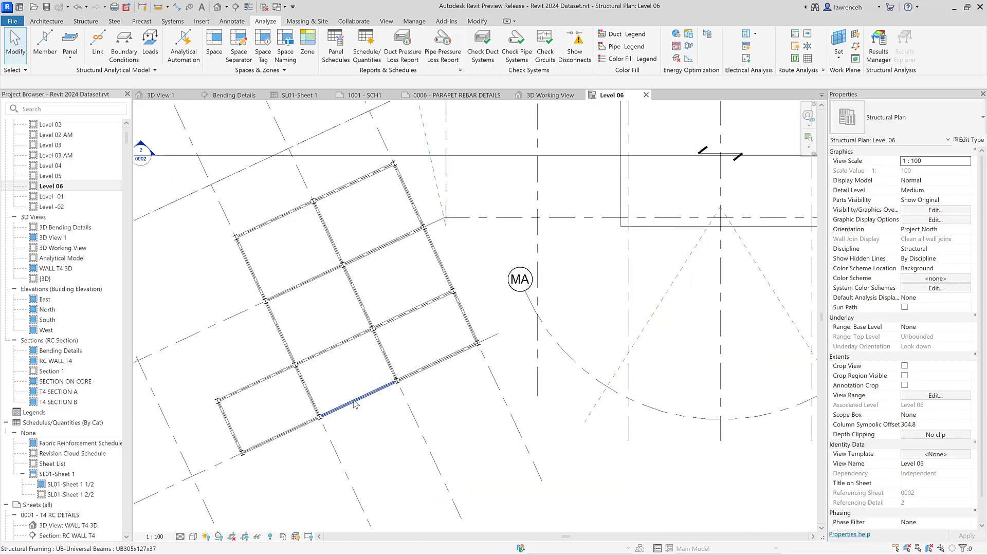
scroll(353, 404, up, 3)
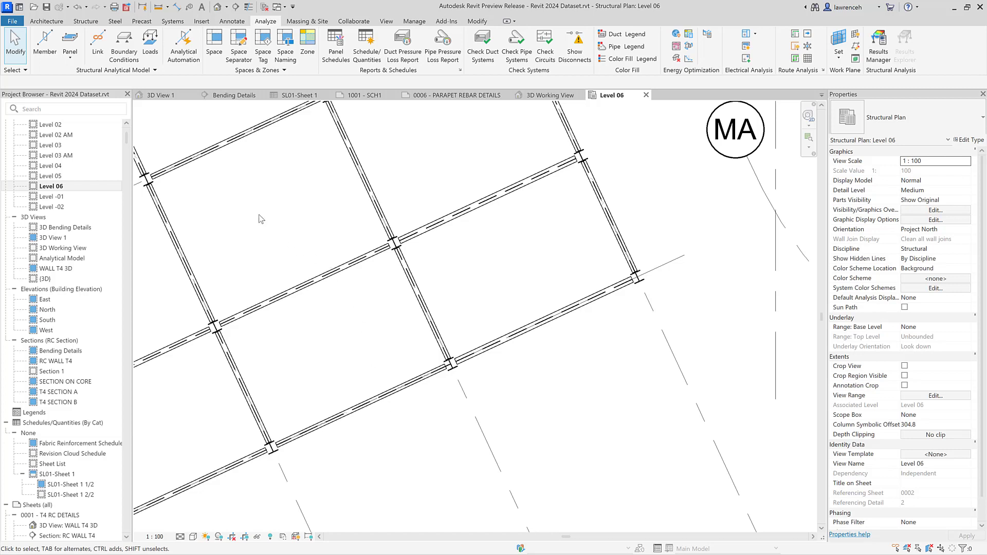
click(49, 57)
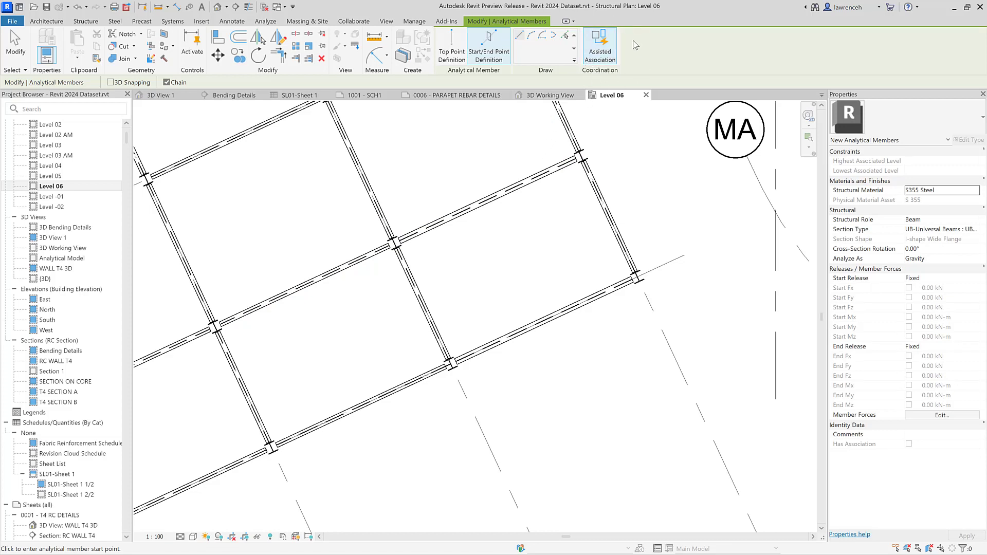
click(565, 36)
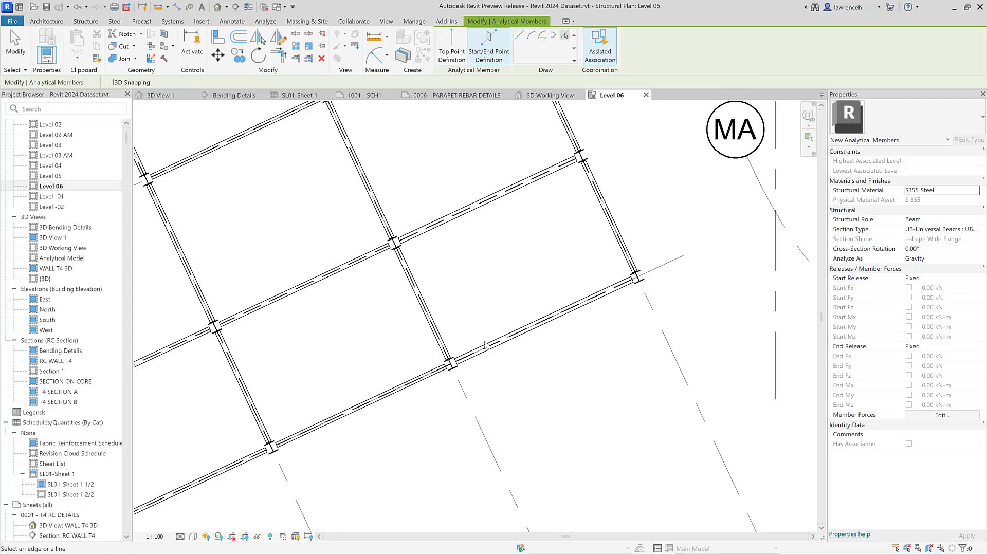
scroll(480, 353, up, 5)
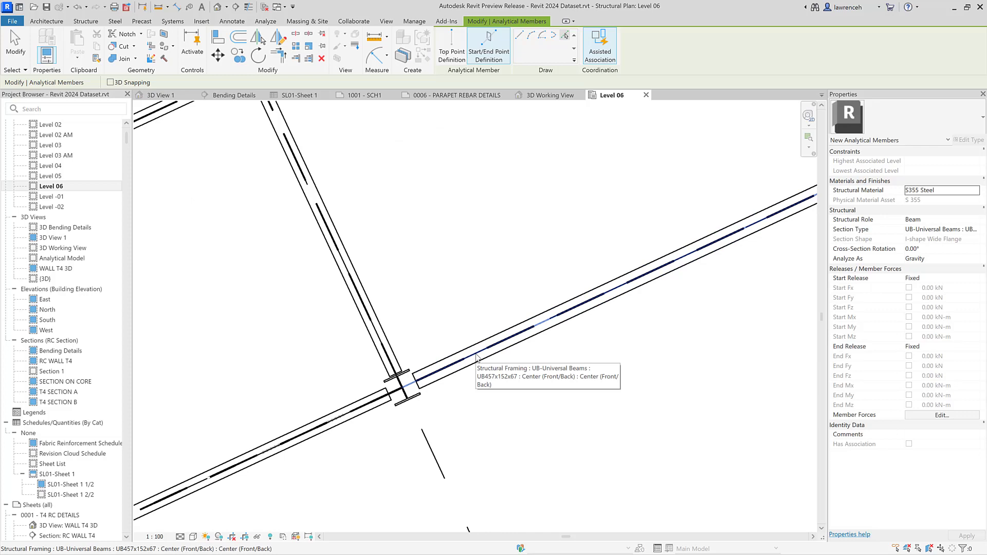
click(476, 356)
scroll(476, 356, down, 4)
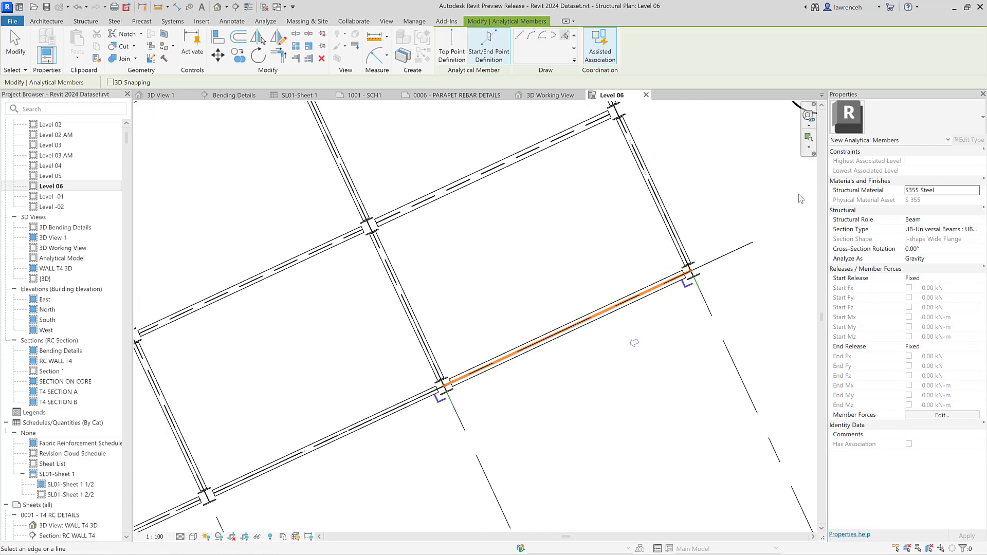
Place analytical members along the centre lines of the same bay's two adjoining beams, and end member placement.
scroll(661, 273, up, 4)
scroll(661, 273, up, 3)
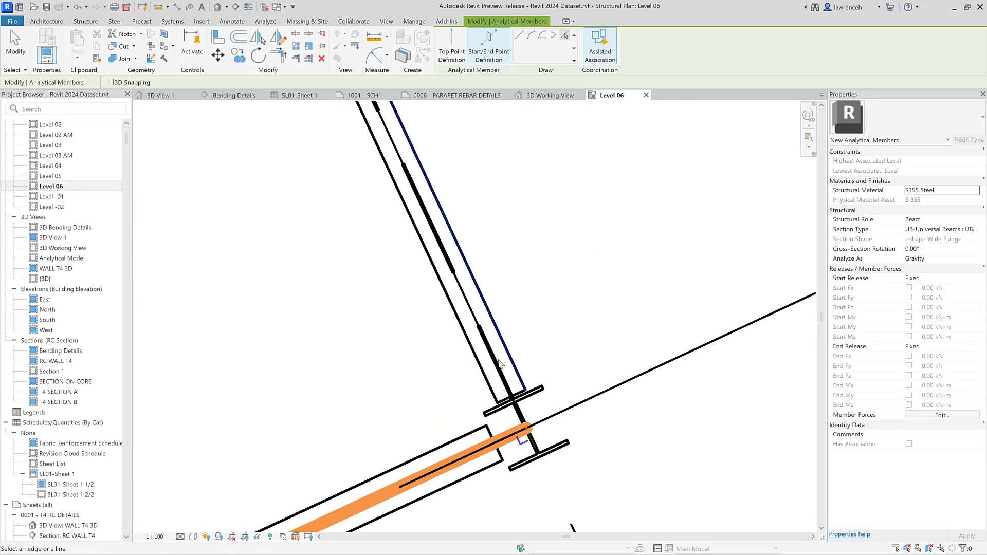
click(476, 319)
scroll(652, 316, down, 3)
scroll(652, 316, down, 3)
scroll(597, 206, up, 4)
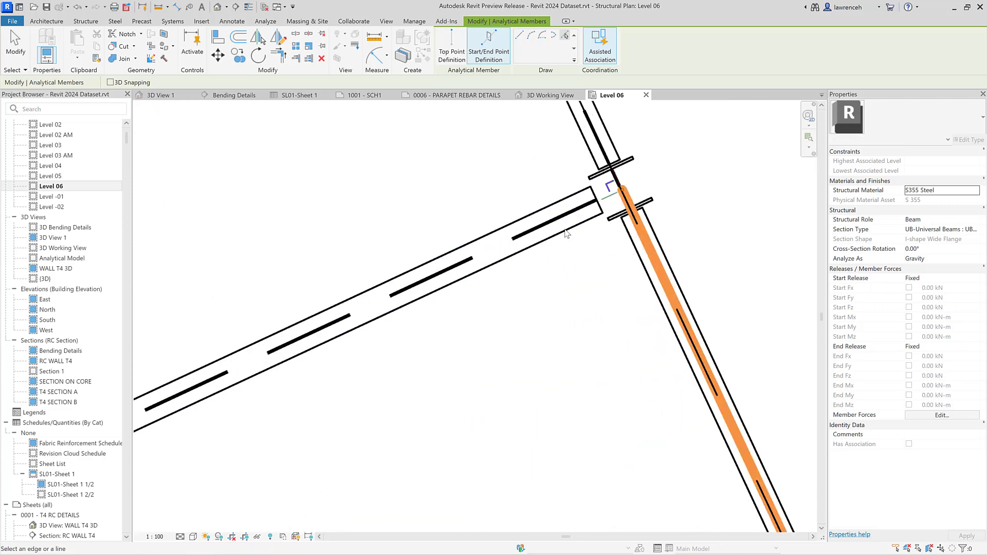
click(585, 213)
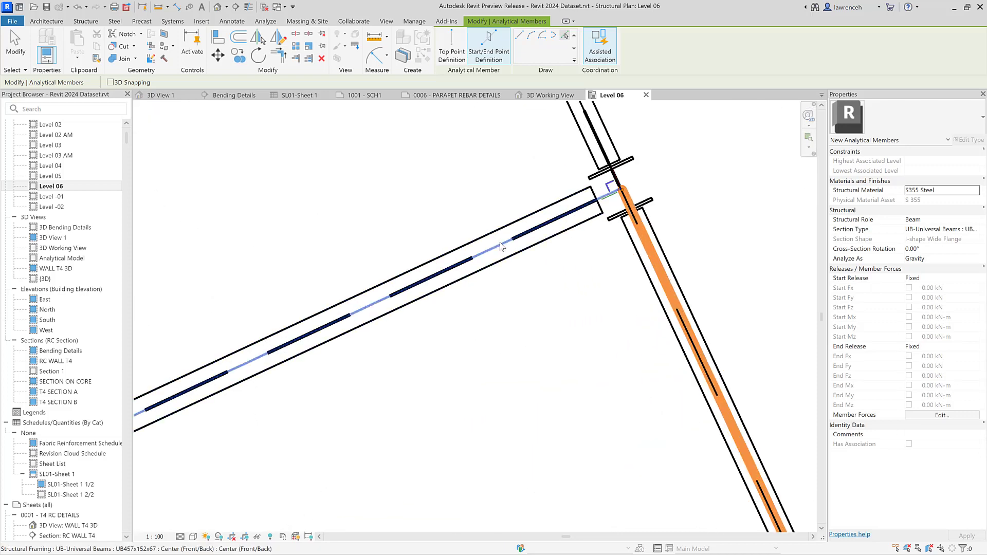
scroll(583, 257, down, 3)
scroll(584, 269, down, 2)
right_click(539, 263)
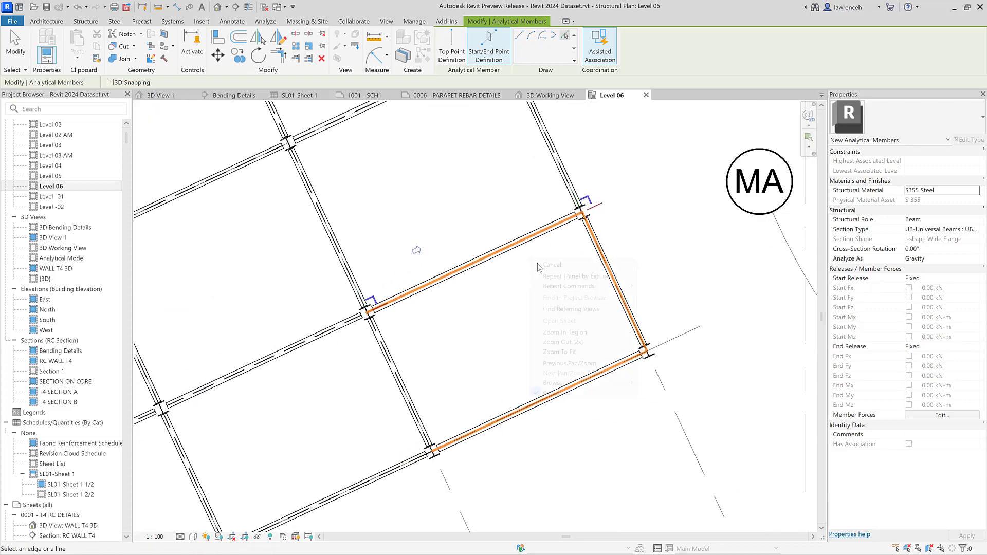
click(558, 271)
Inspect the material and section properties of the analytical member on the bay's upper beam, and deselect it.
scroll(591, 216, up, 4)
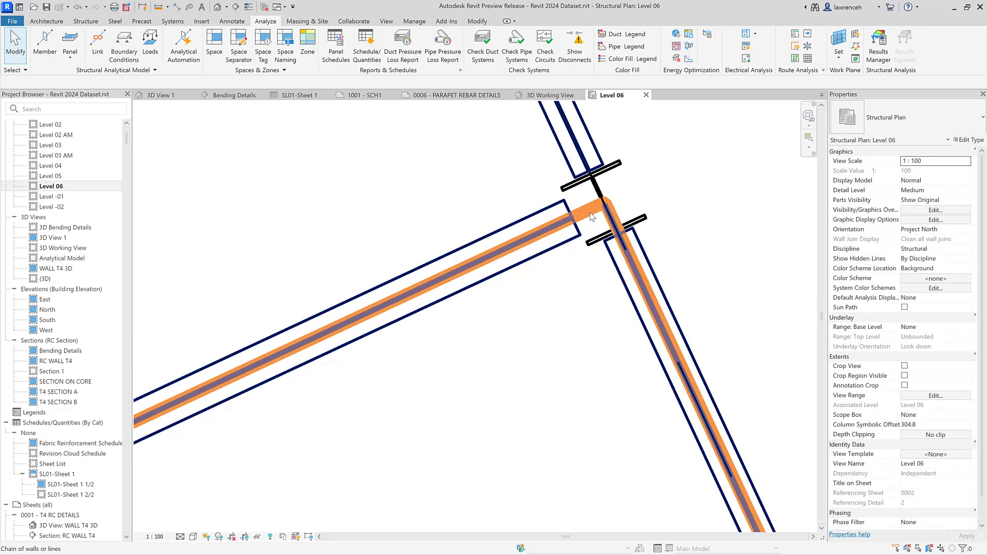
click(592, 218)
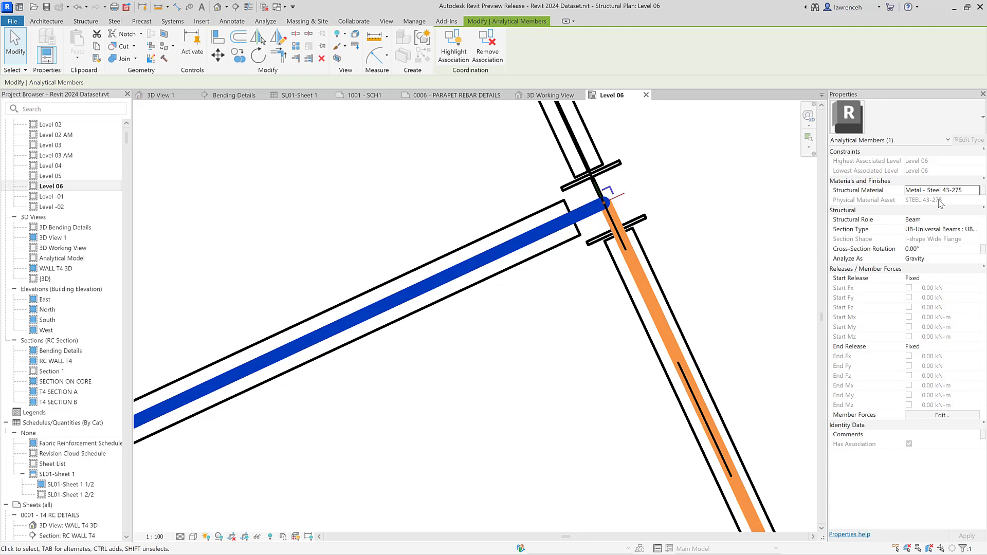
click(710, 281)
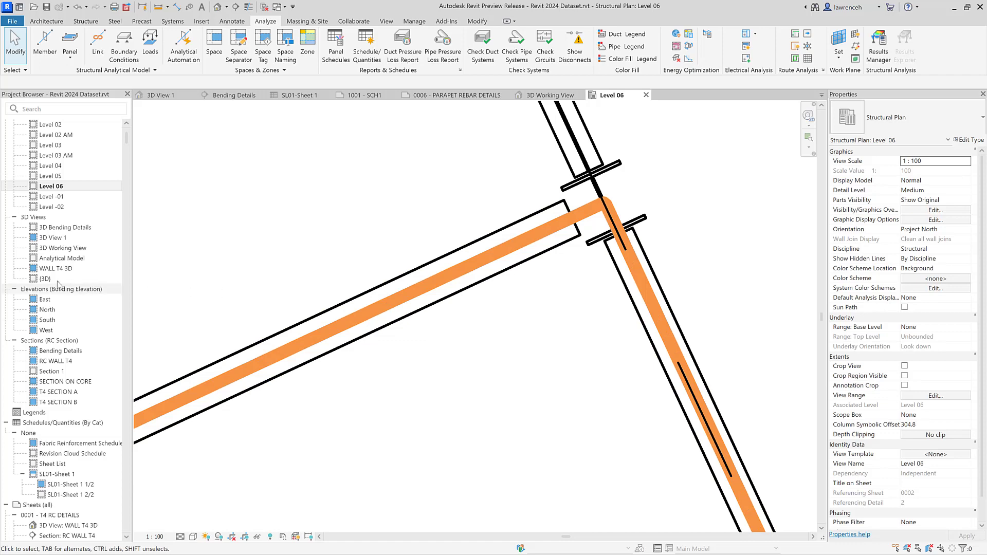
Return to the 3D Working View and open Analytical Automation to review the Analytical to Physical and Physical to Analytical scripts for buildings.
double_click(71, 248)
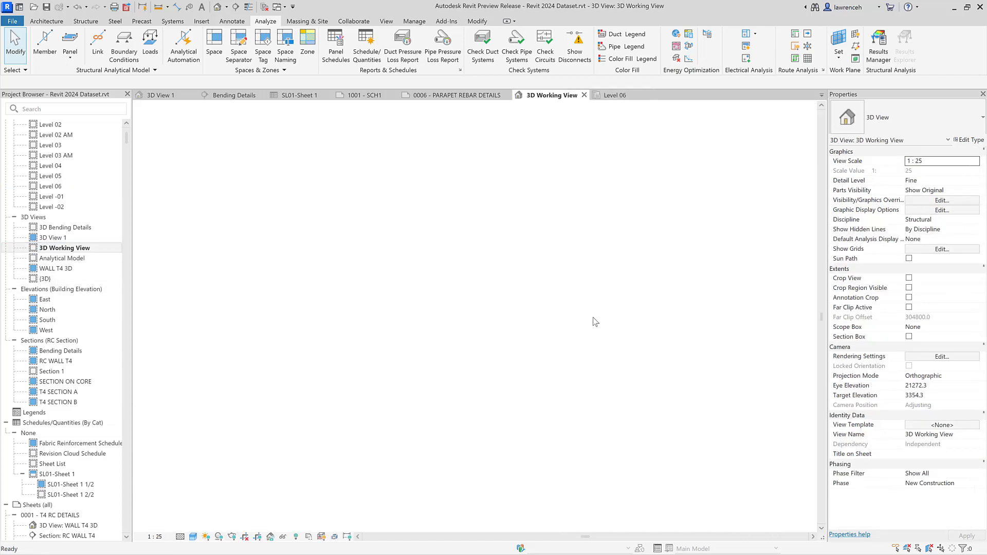
scroll(575, 326, down, 6)
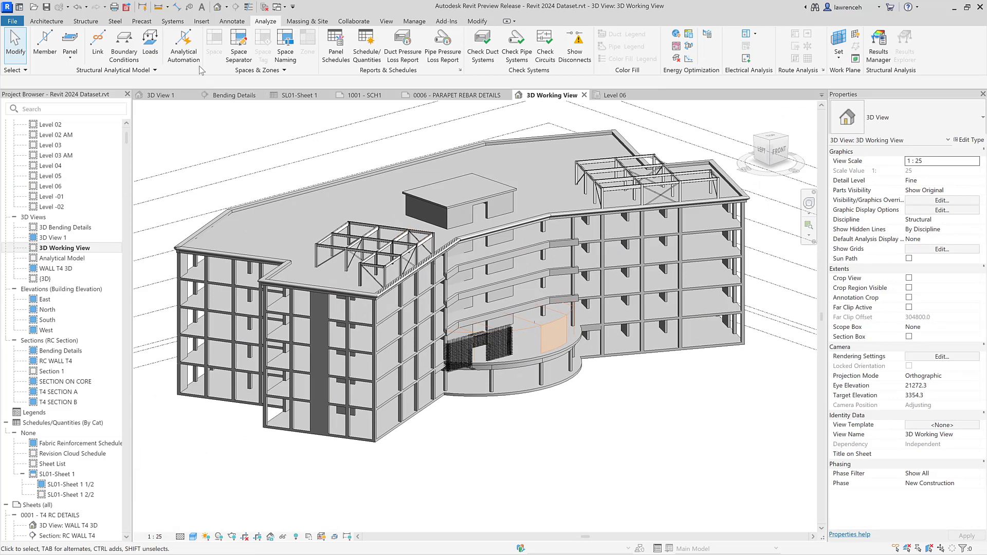
click(184, 52)
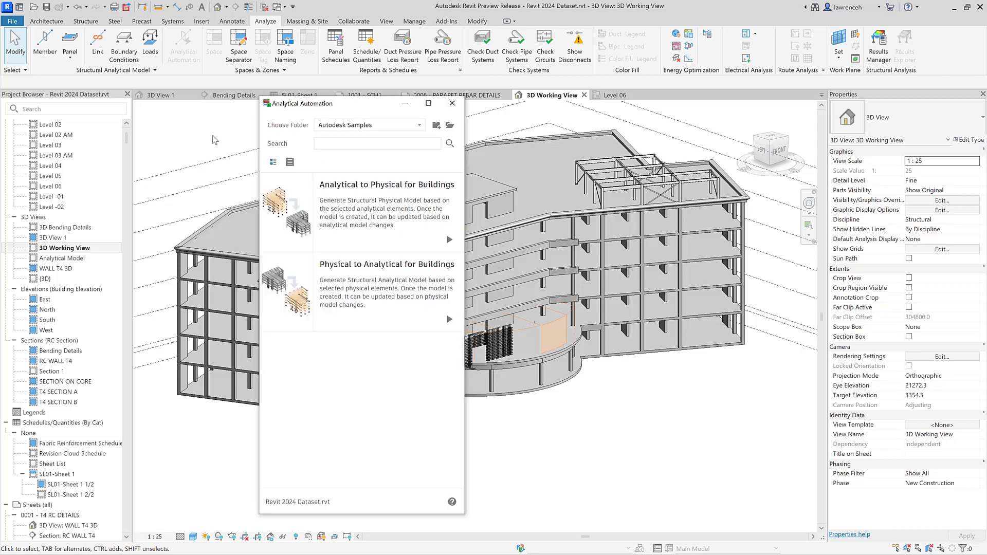
mouse_move(295, 180)
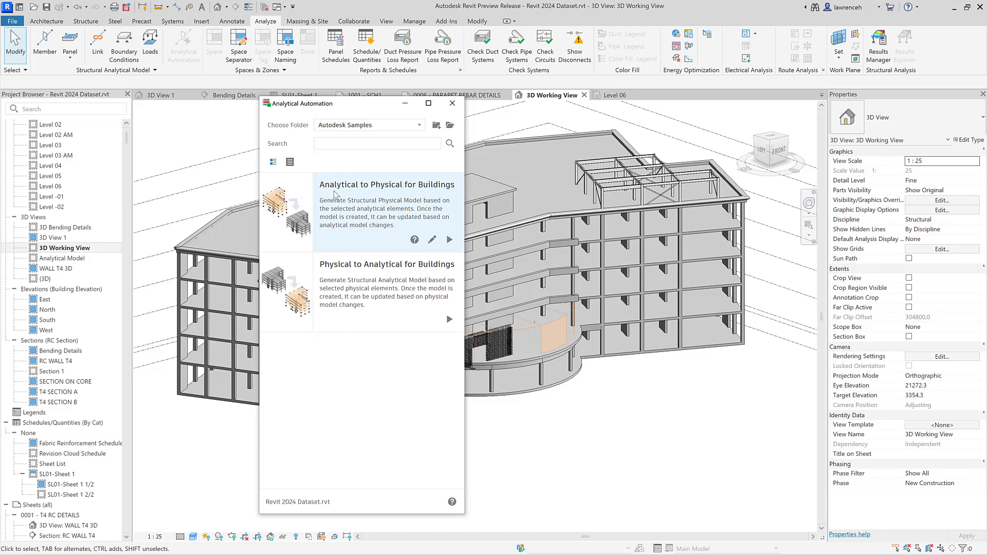
mouse_move(334, 266)
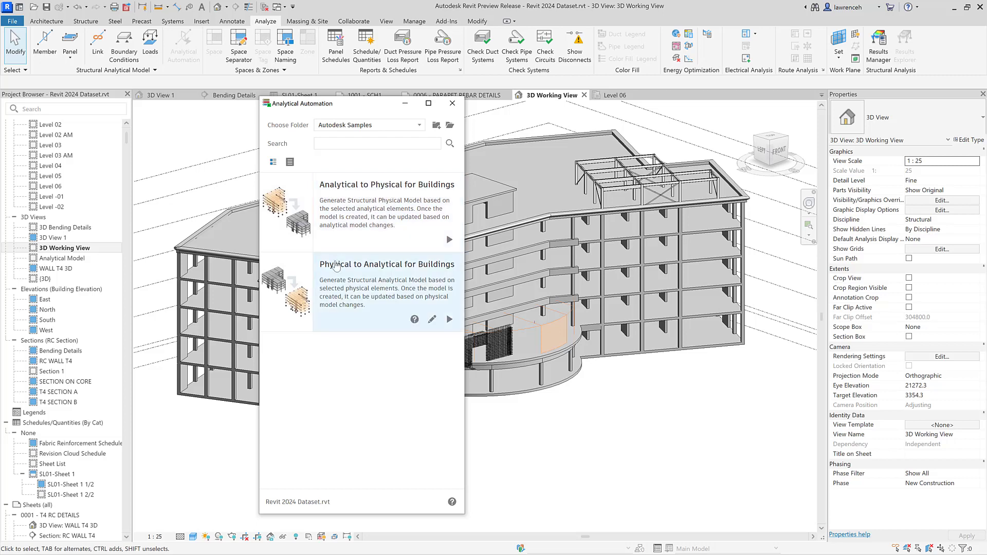
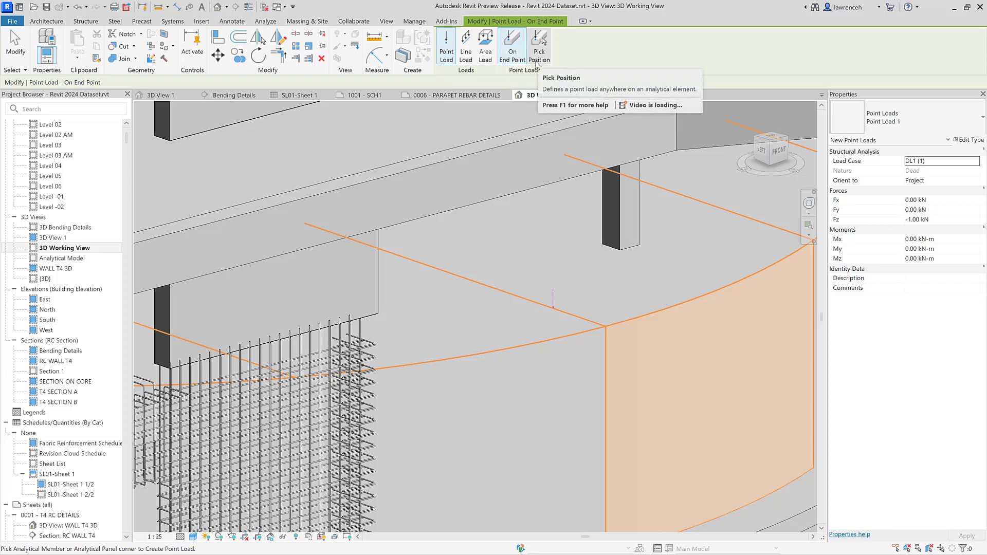
Review the placement methods and properties offered for point, line and area loads.
click(538, 58)
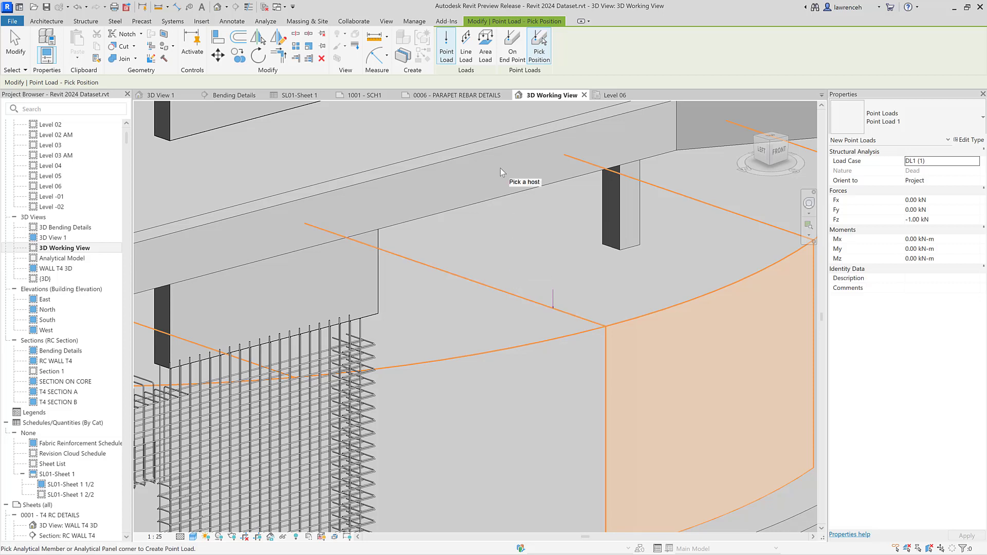
click(466, 51)
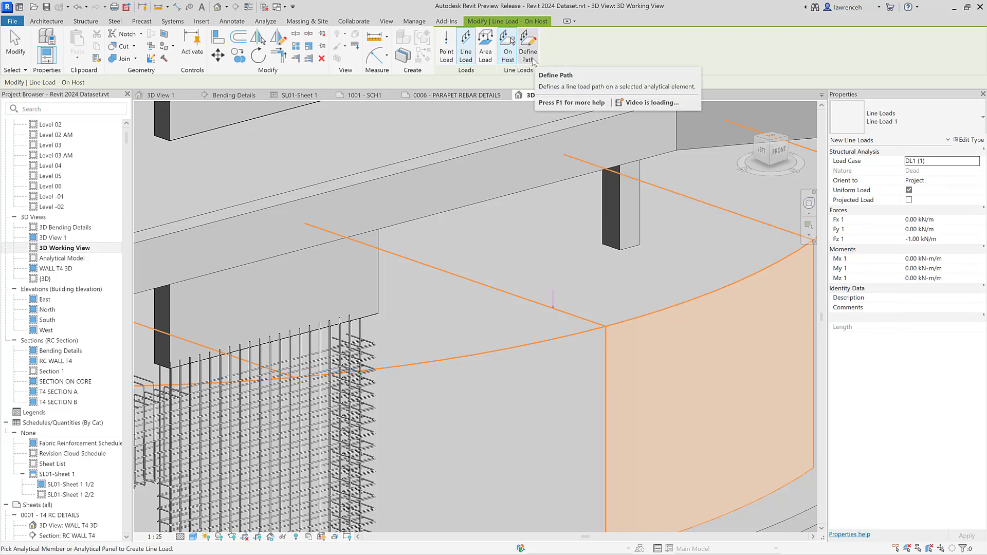
click(485, 47)
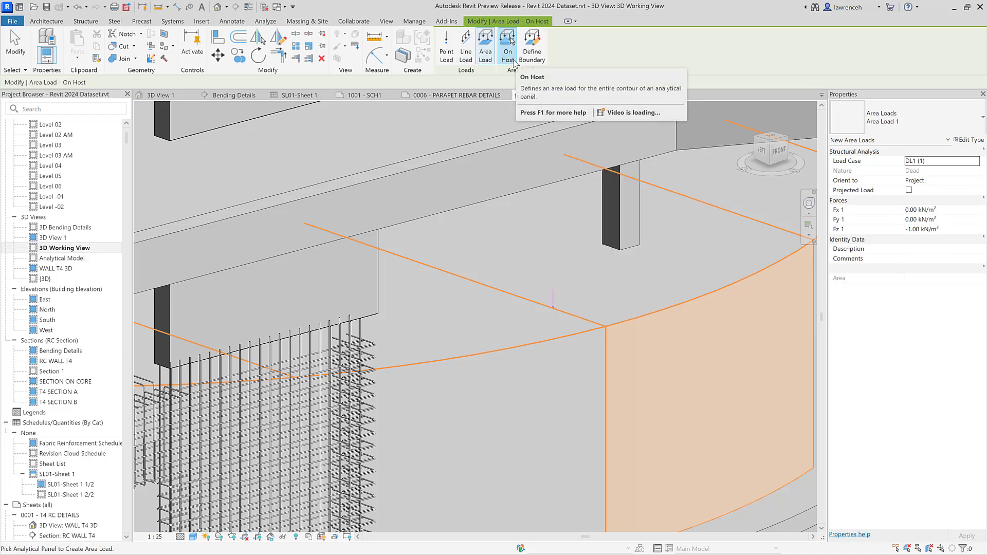
Place a point load with Pick Position on the straight analytical member meeting the curved panel's far upper corner, and end load placement.
click(452, 62)
middle_drag(623, 240, 593, 256)
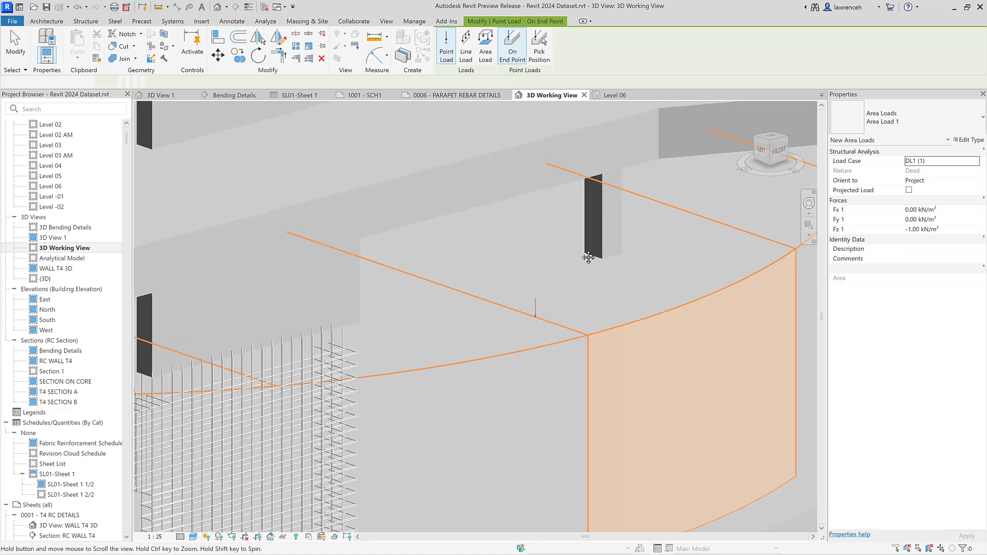
scroll(593, 256, up, 5)
middle_drag(595, 295, 531, 373)
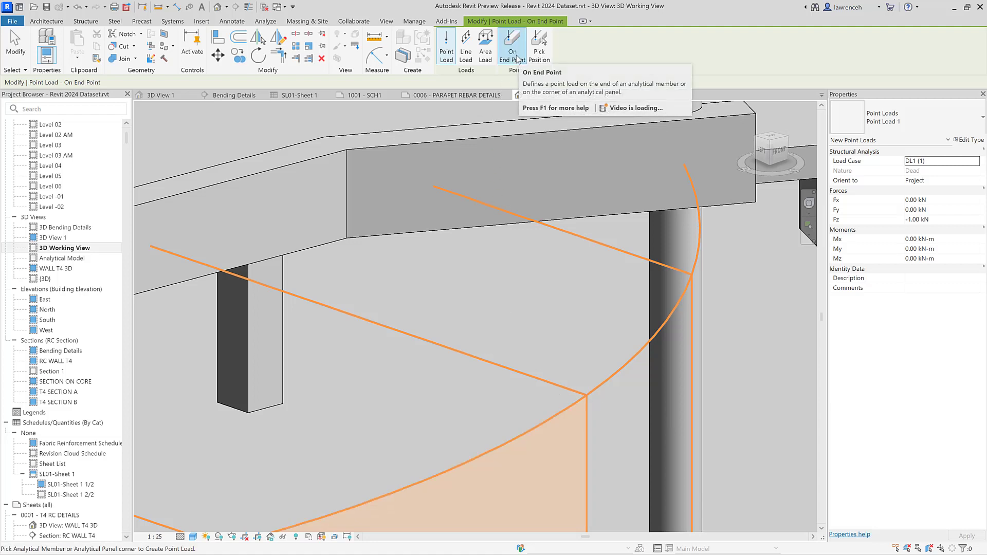
click(539, 46)
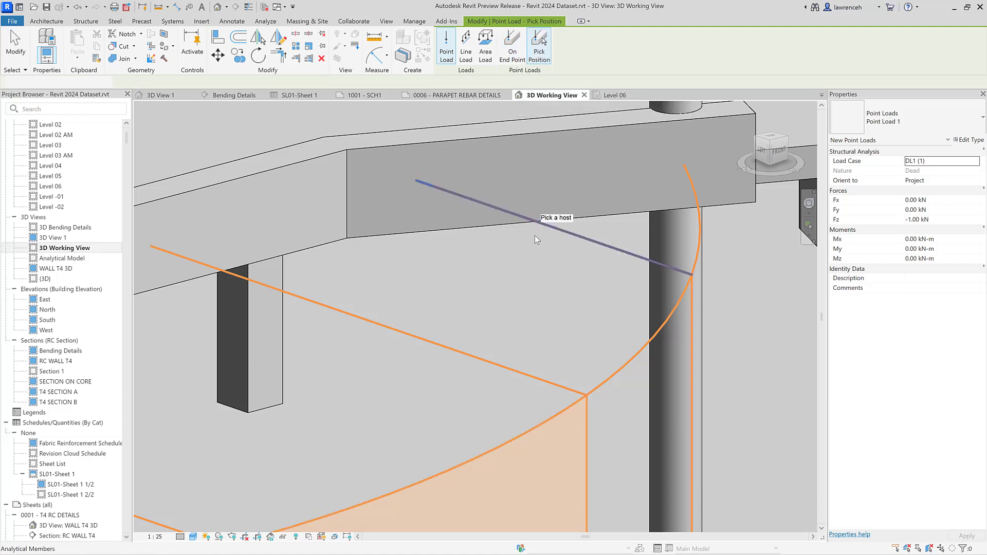
click(489, 363)
click(489, 363)
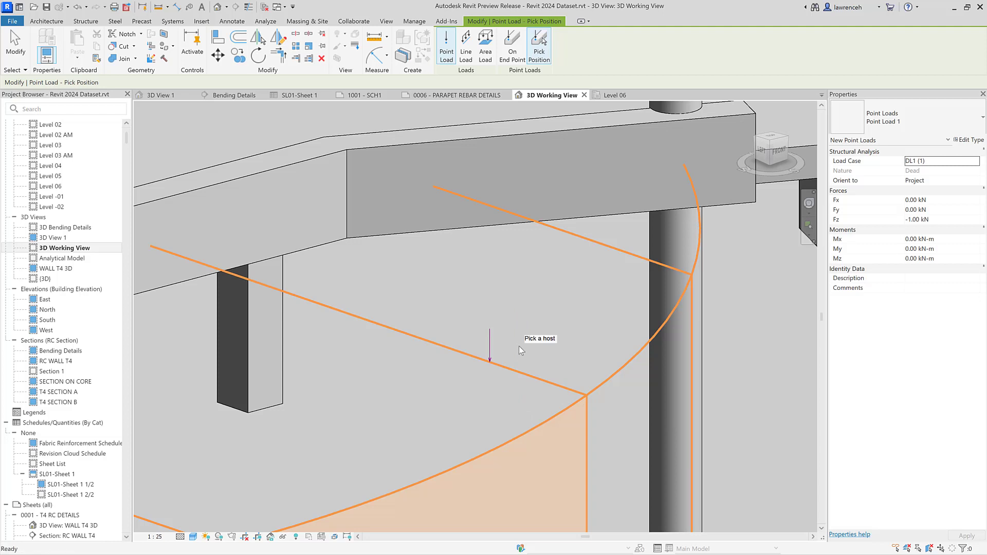
key(Escape)
key(Escape)
Dimension the new point load from the curved panel's corner, set that distance to 1500, and deselect the load.
click(491, 347)
scroll(519, 337, down, 3)
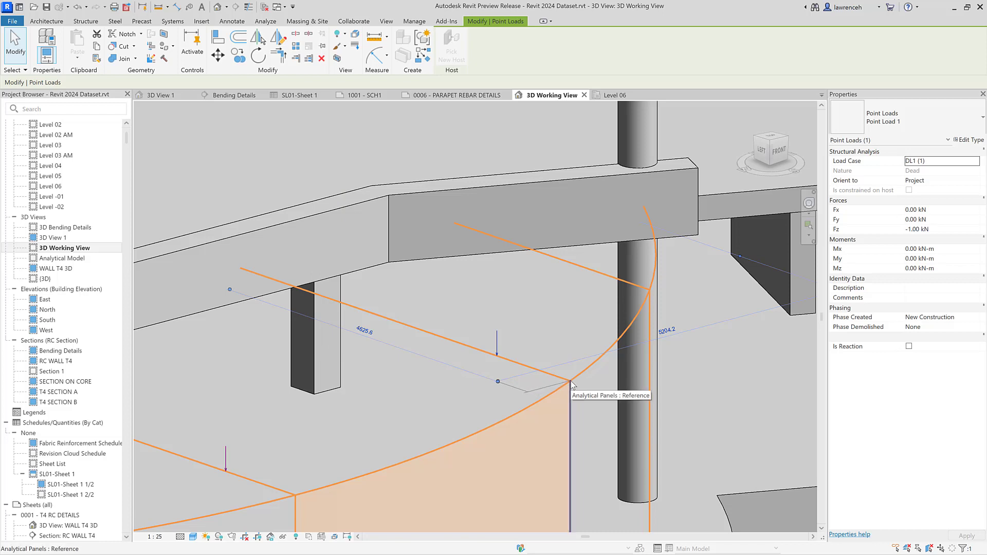
click(567, 416)
click(536, 392)
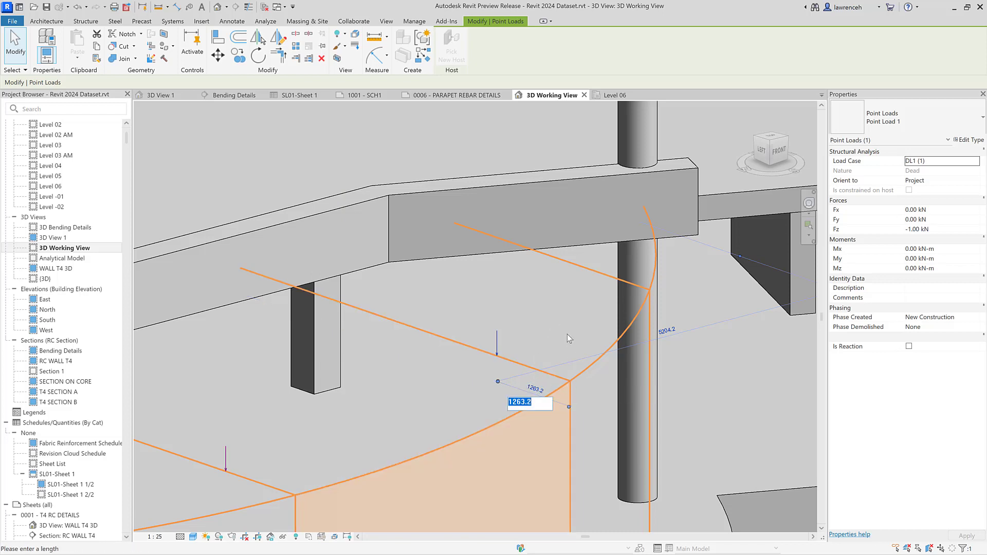
text(1500)
key(Return)
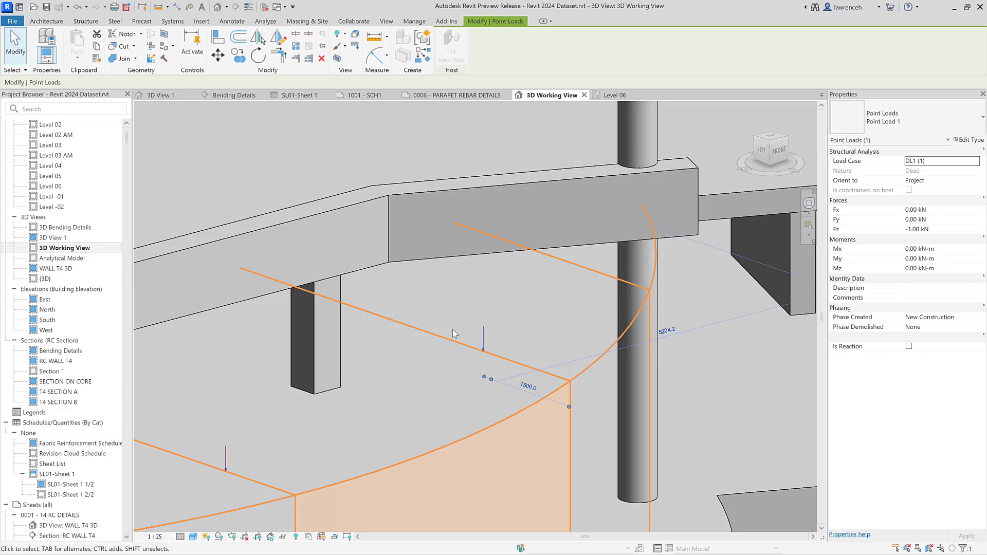
click(541, 336)
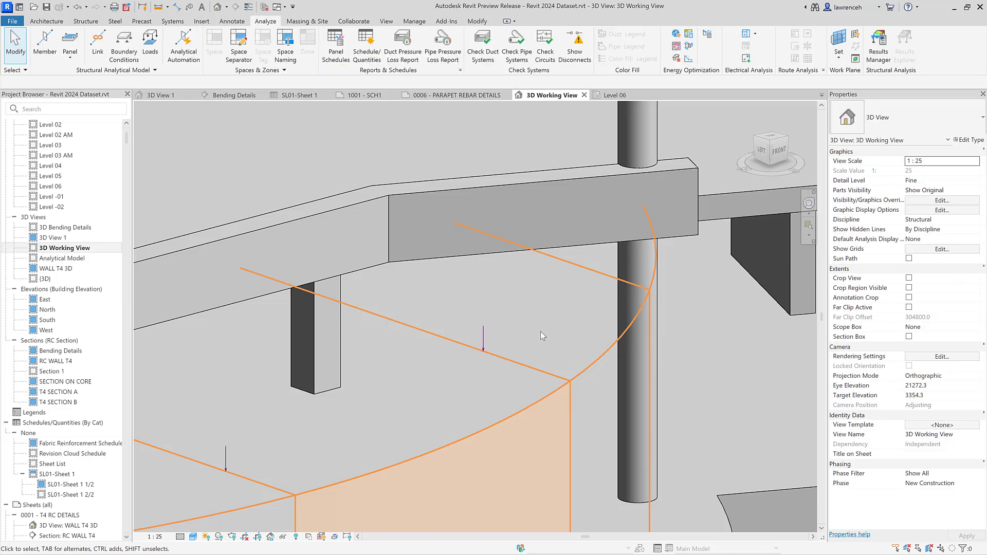